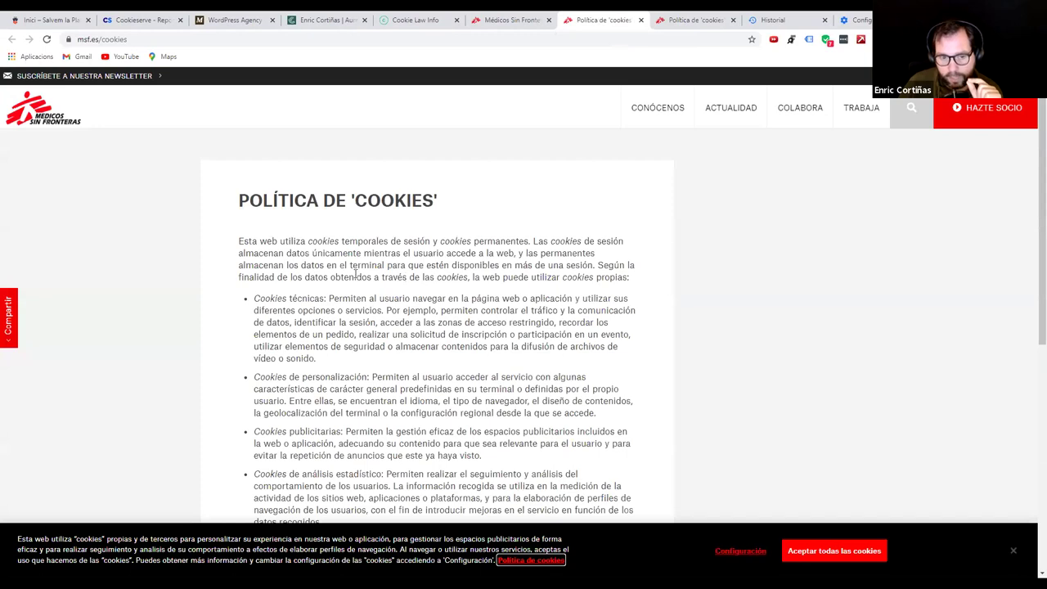
# Step: Read the msf.es cookie policy and confirm the current cookie preferences in the site's OneTrust privacy centre
pyautogui.scroll(-5, 366, 292)
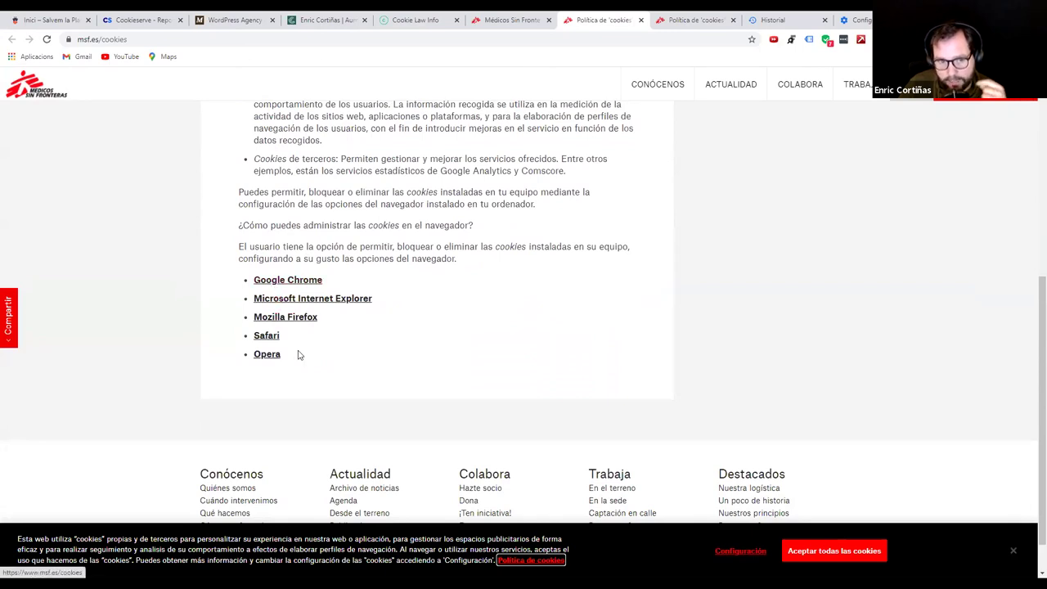
pyautogui.scroll(2, 525, 211)
pyautogui.hotkey('ctrl', 'shift', 'Tab')
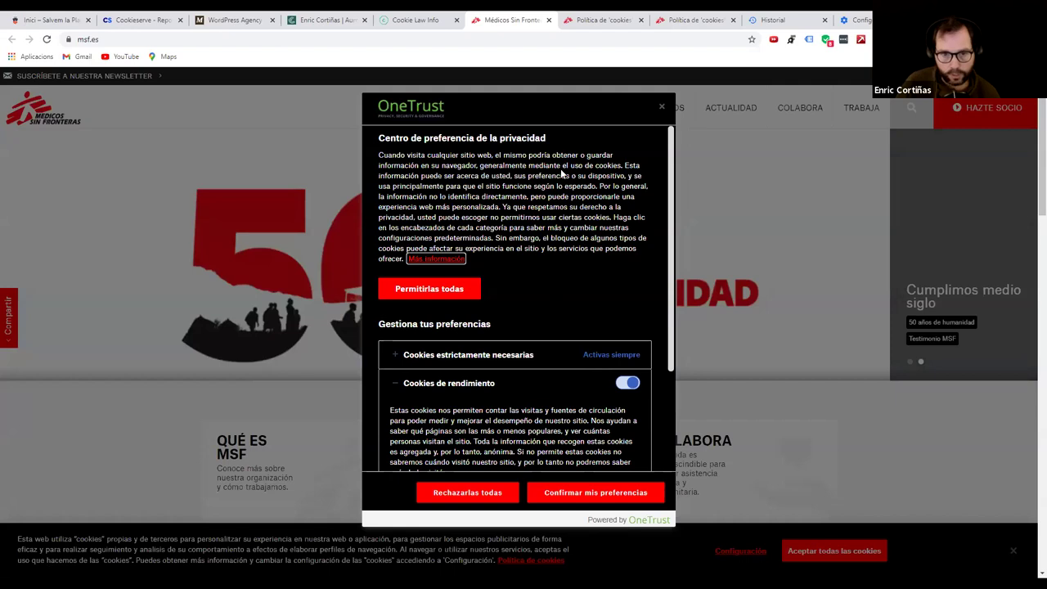
pyautogui.click(599, 494)
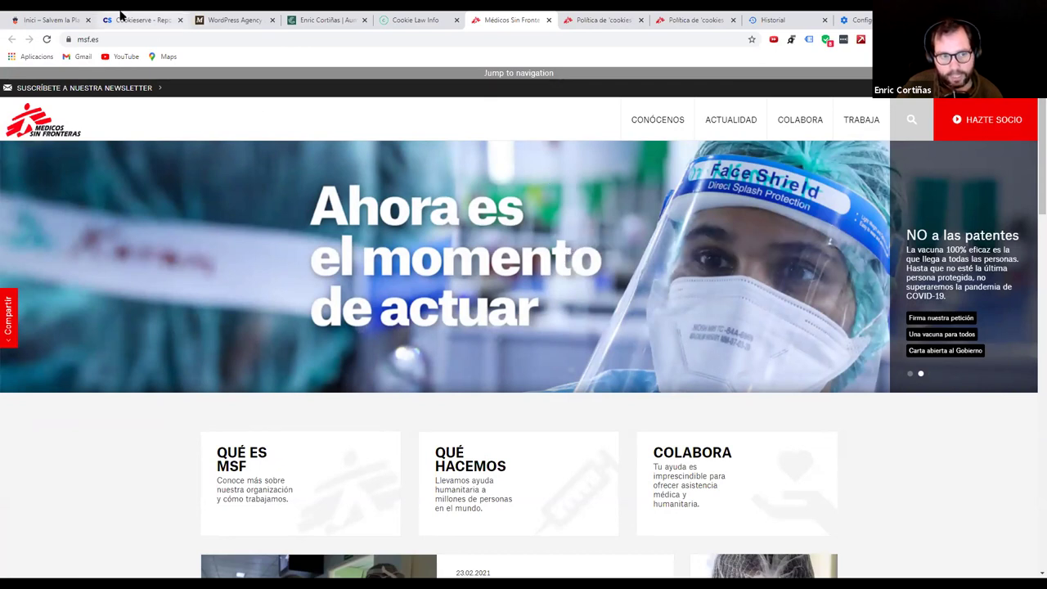
# Step: View the Cookie Law Info website and return to the Cookieserve report
pyautogui.click(120, 16)
pyautogui.click(425, 14)
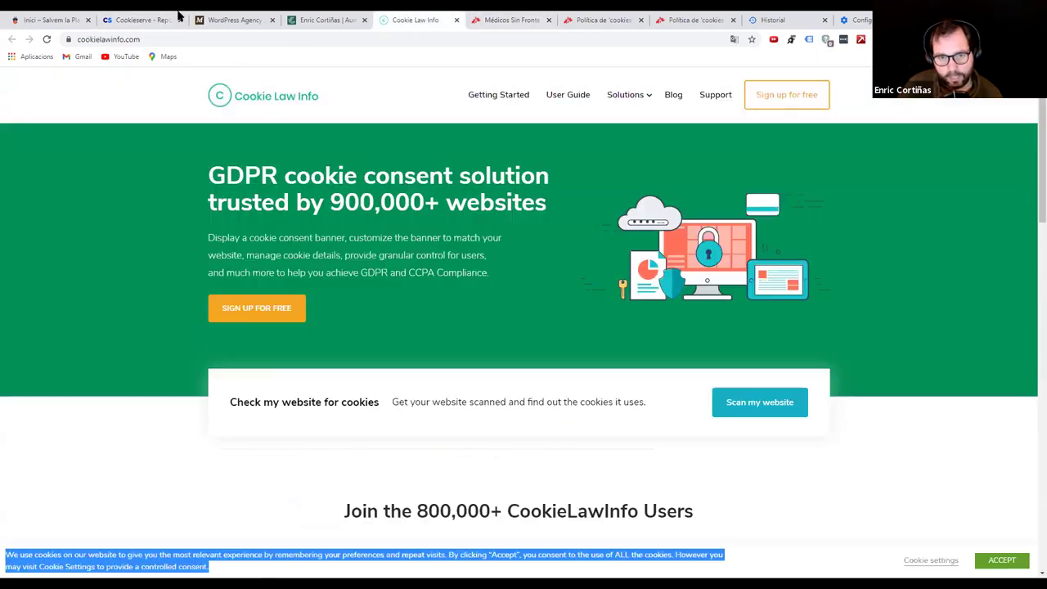
pyautogui.click(155, 19)
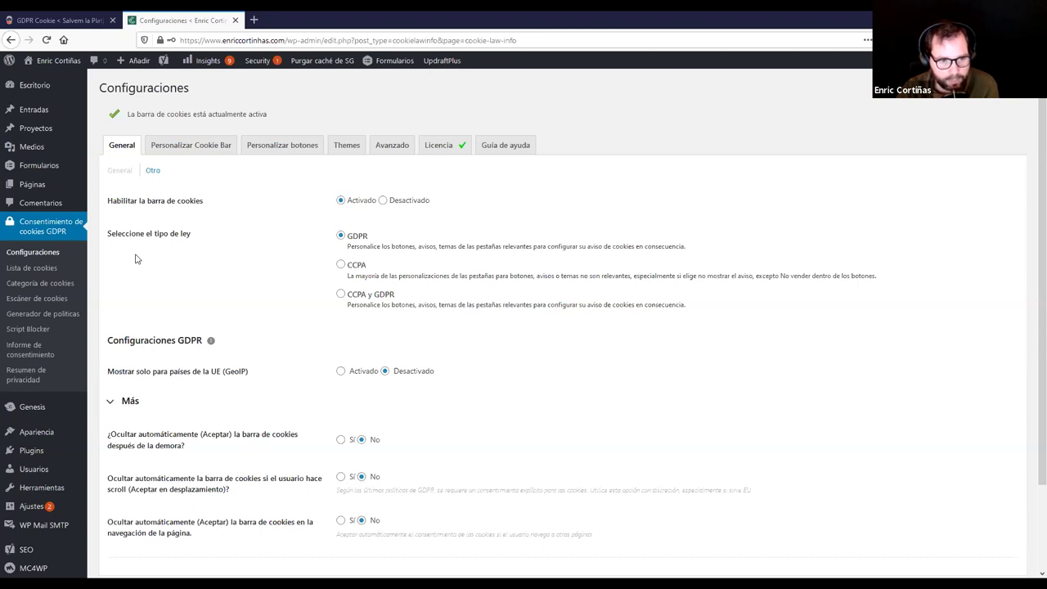
# Step: Review the cookie bar customization settings and the general GDPR settings of the cookie consent plugin
pyautogui.click(175, 153)
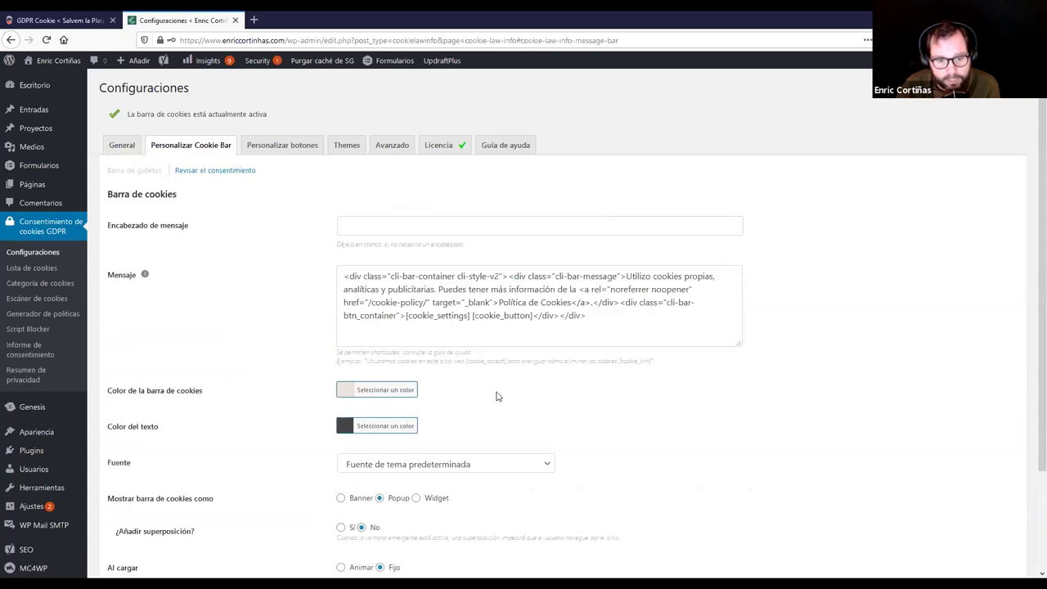
pyautogui.scroll(-3, 659, 434)
pyautogui.scroll(3, 428, 367)
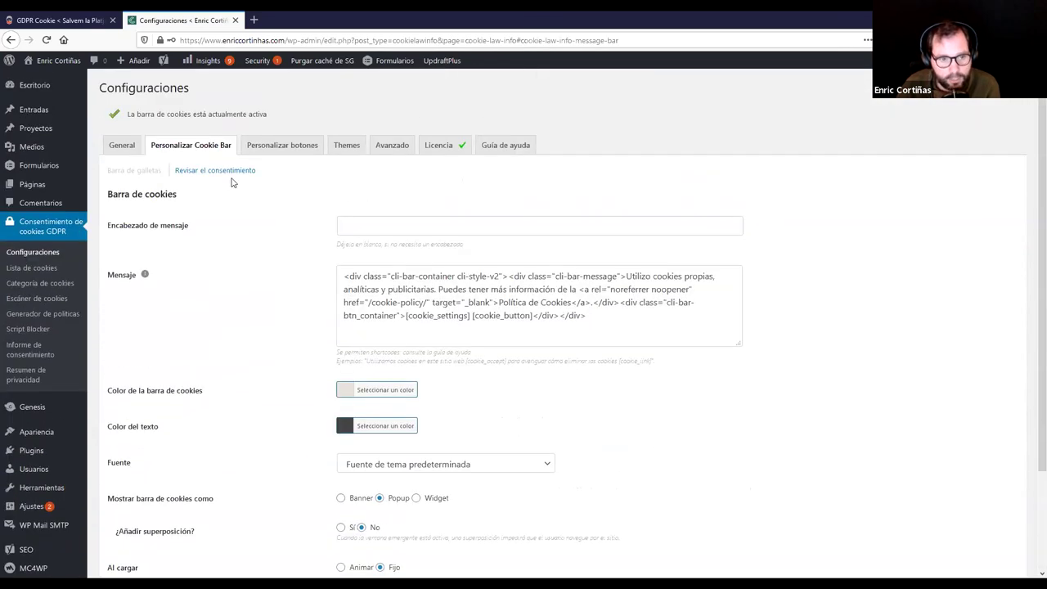
pyautogui.click(120, 151)
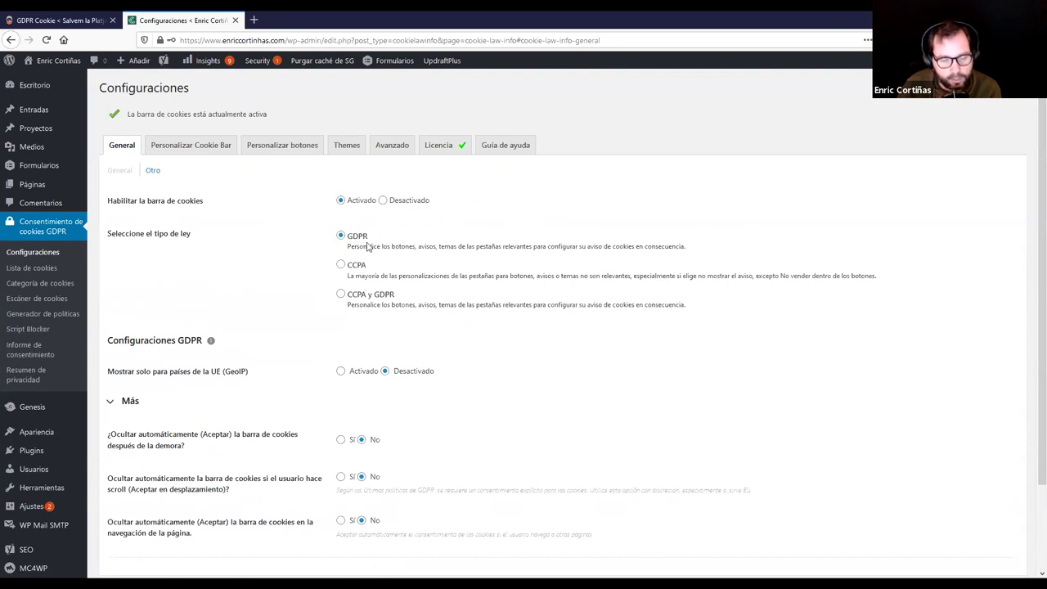
pyautogui.scroll(-1, 544, 274)
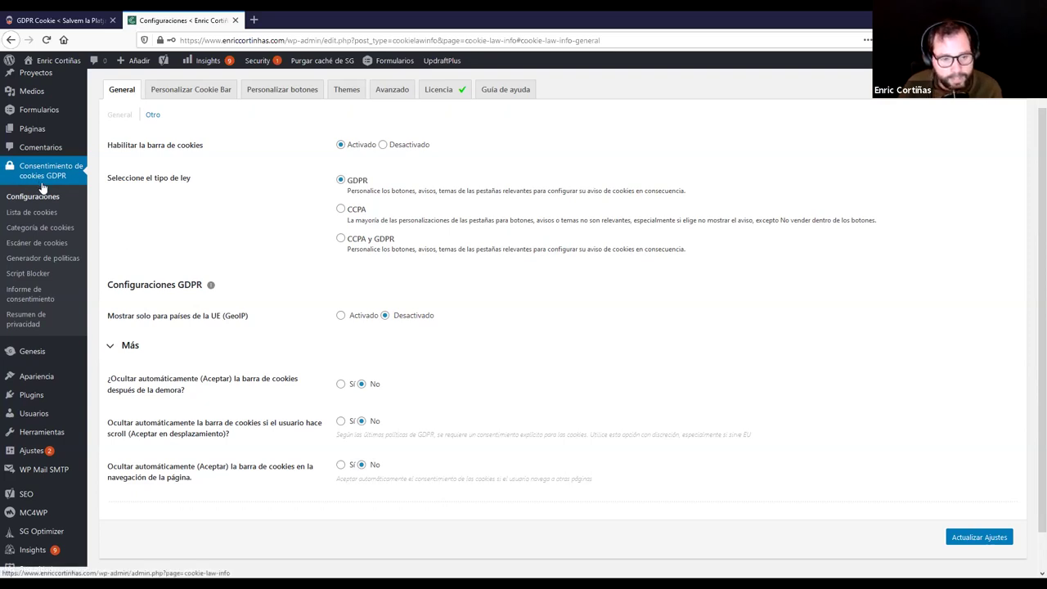
pyautogui.scroll(1, 253, 540)
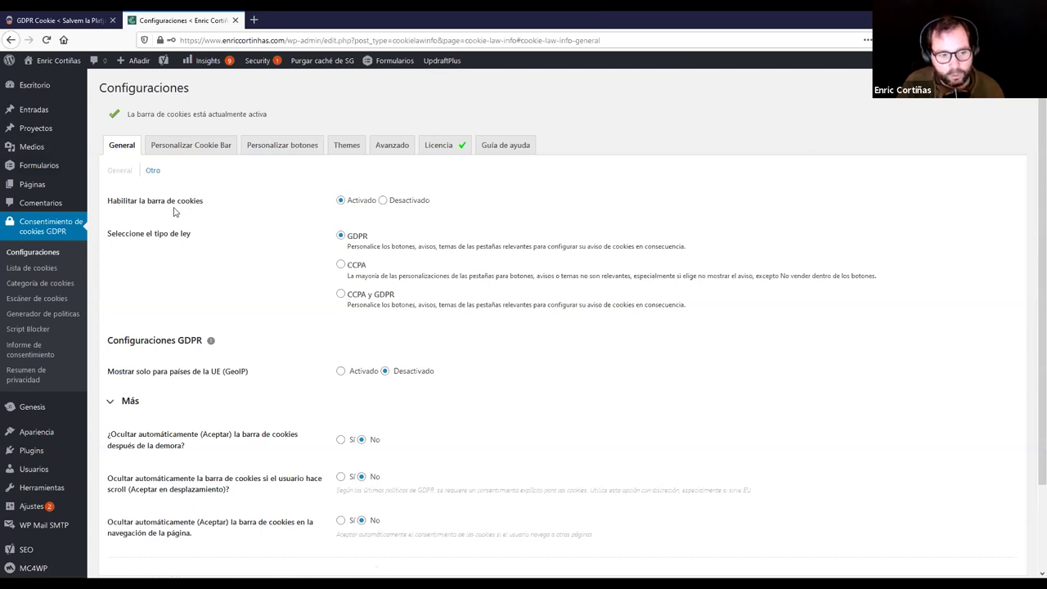
# Step: Examine the plugin's cookie list, comparing each cookie's category, duration, sensitivity and description
pyautogui.click(33, 271)
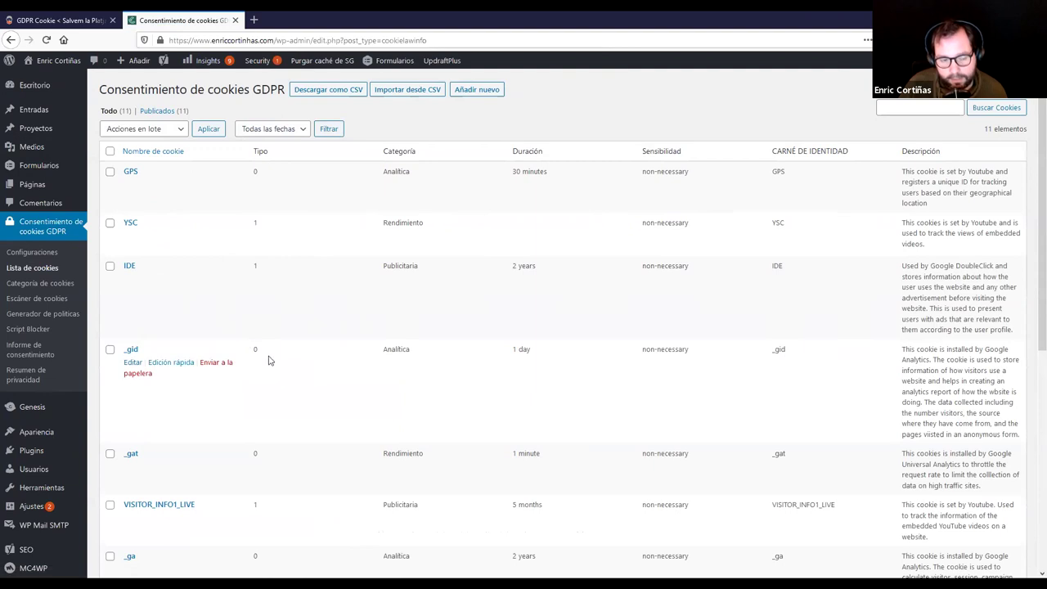
pyautogui.scroll(-1, 134, 388)
pyautogui.scroll(-4, 318, 397)
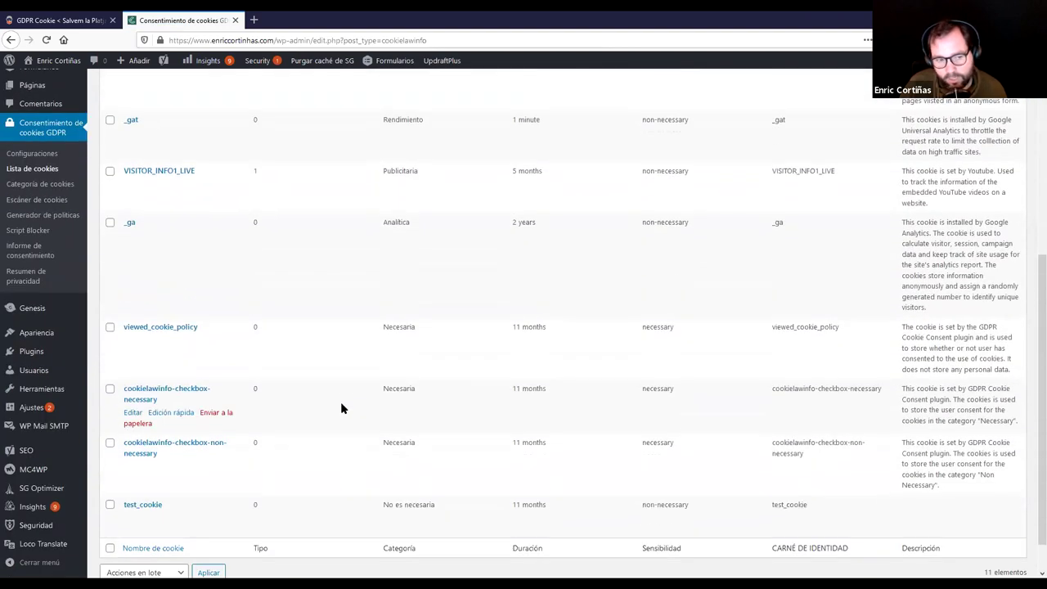
pyautogui.scroll(2, 339, 404)
pyautogui.scroll(-2, 346, 292)
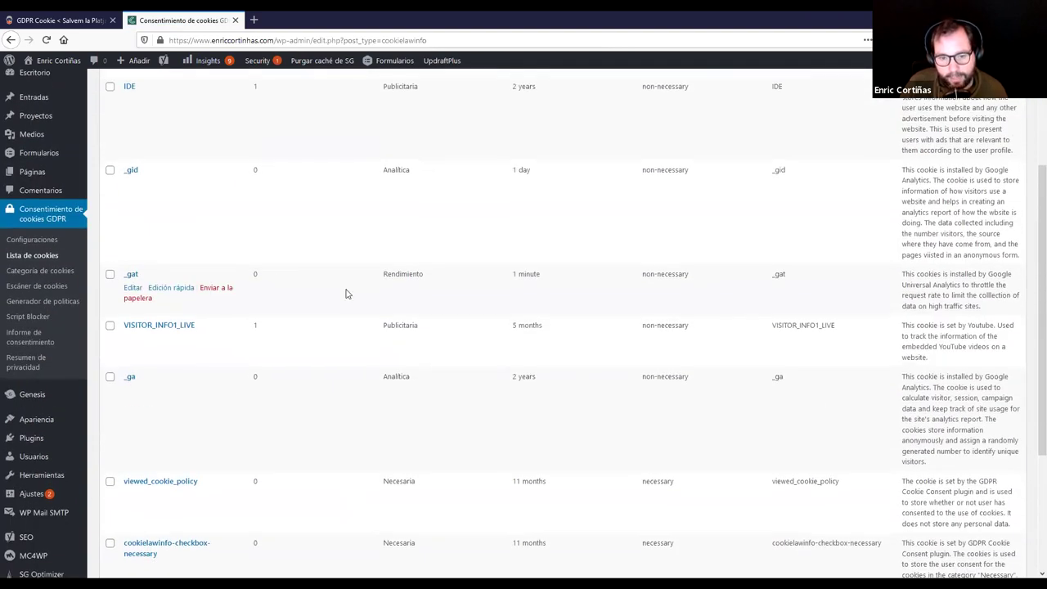
pyautogui.scroll(4, 537, 234)
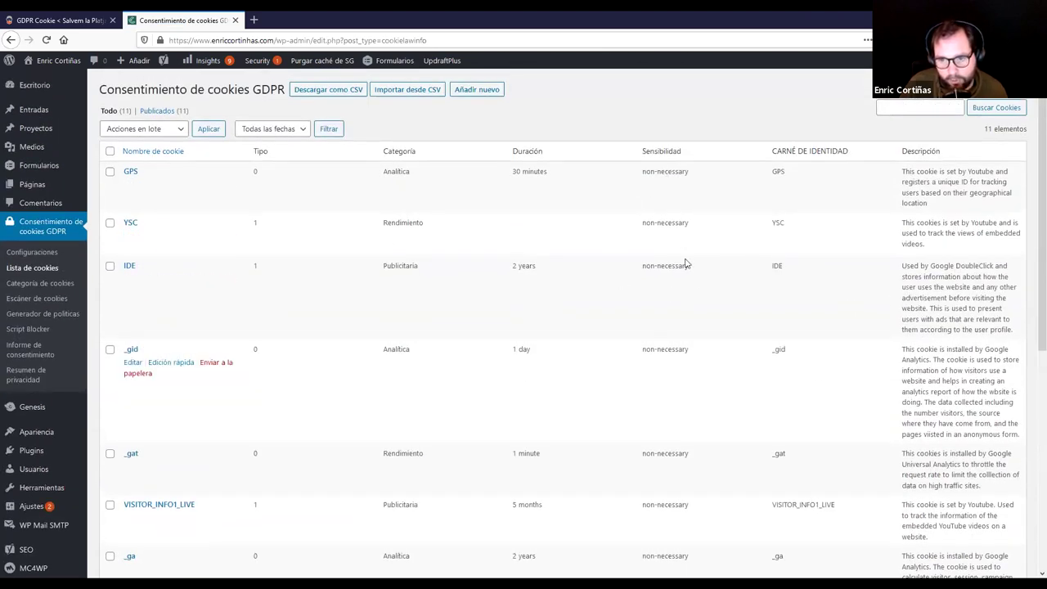
pyautogui.scroll(-1, 853, 316)
pyautogui.scroll(-4, 384, 335)
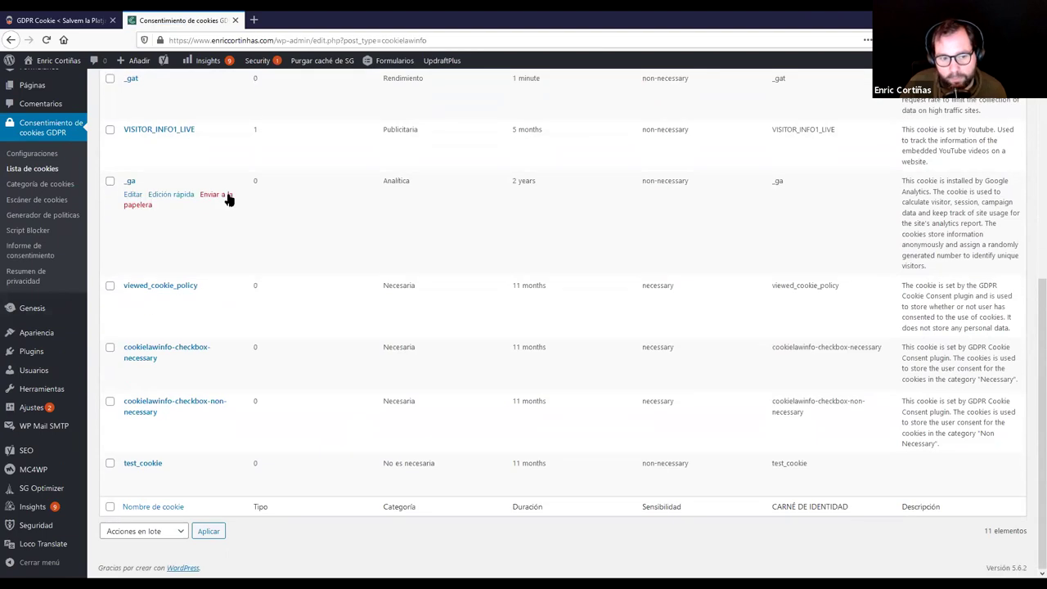
pyautogui.scroll(5, 229, 426)
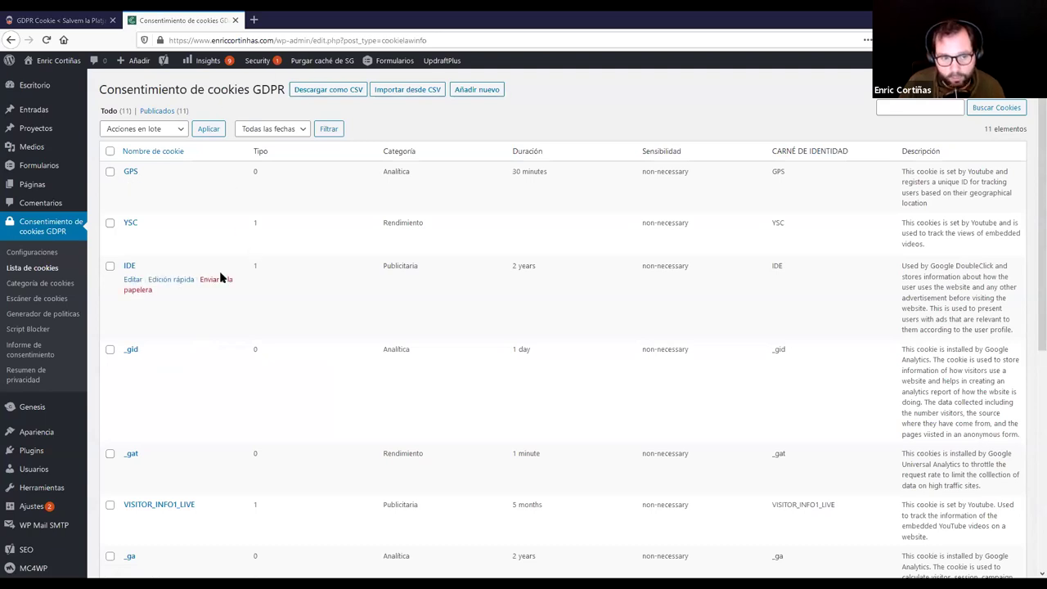
pyautogui.scroll(-1, 221, 273)
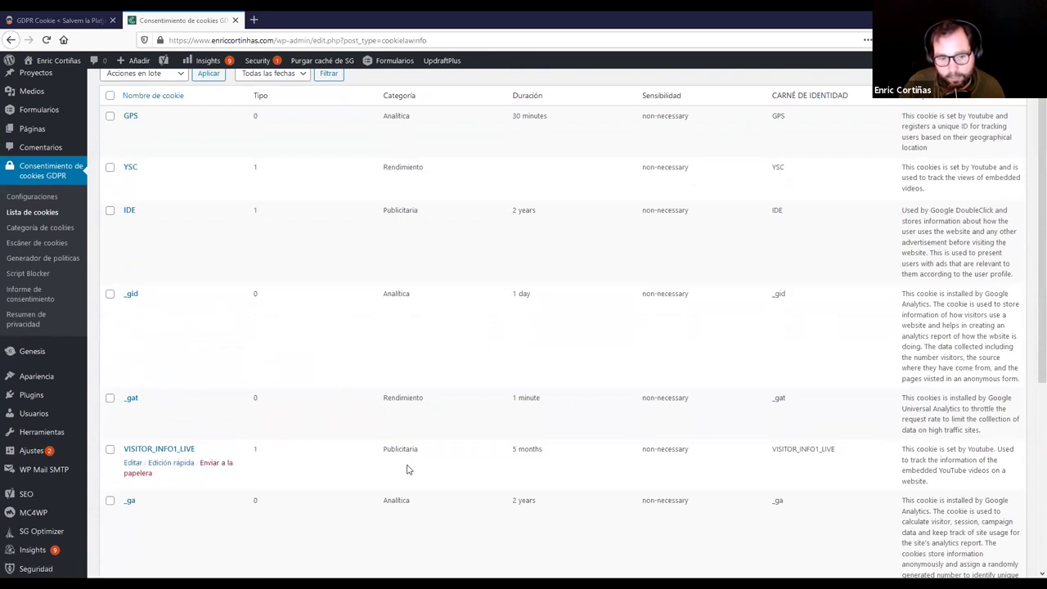
pyautogui.scroll(-3, 551, 368)
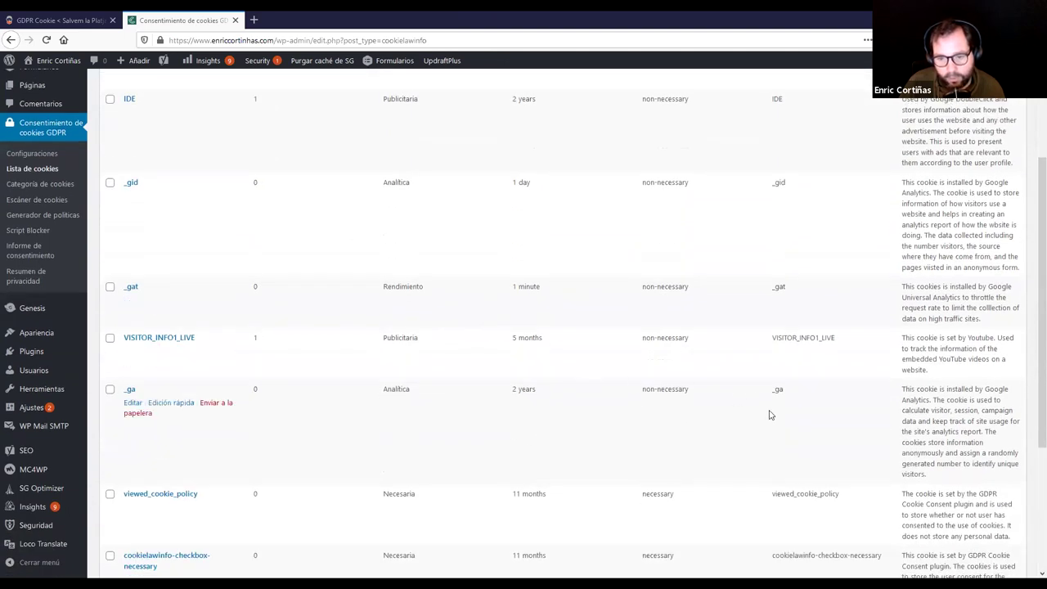
pyautogui.scroll(3, 434, 252)
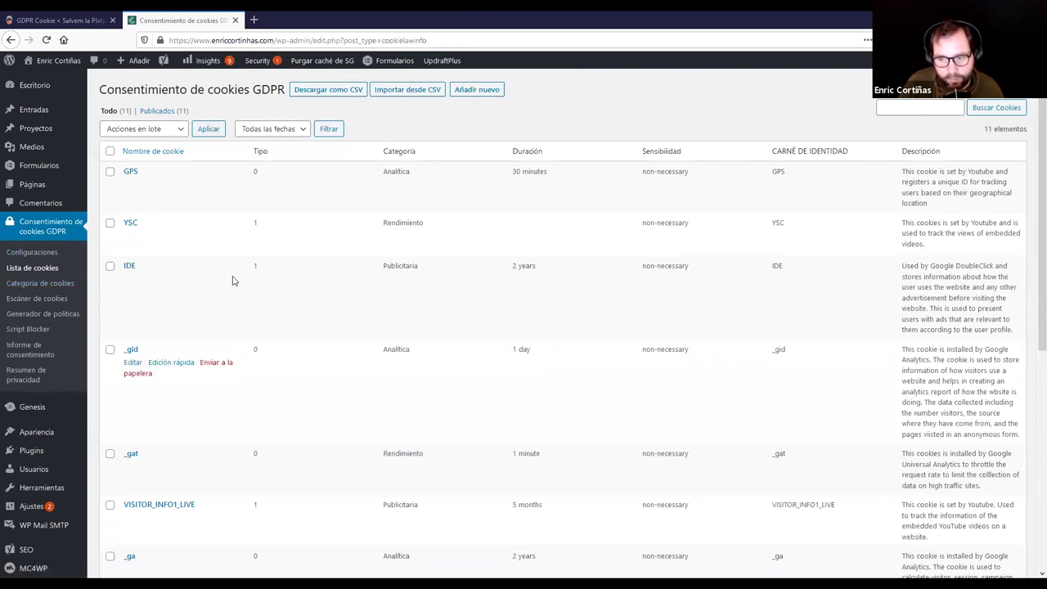
# Step: Examine the cookie categories from Analítica to Rendimiento, including their descriptions, slugs and status indicators
pyautogui.click(24, 286)
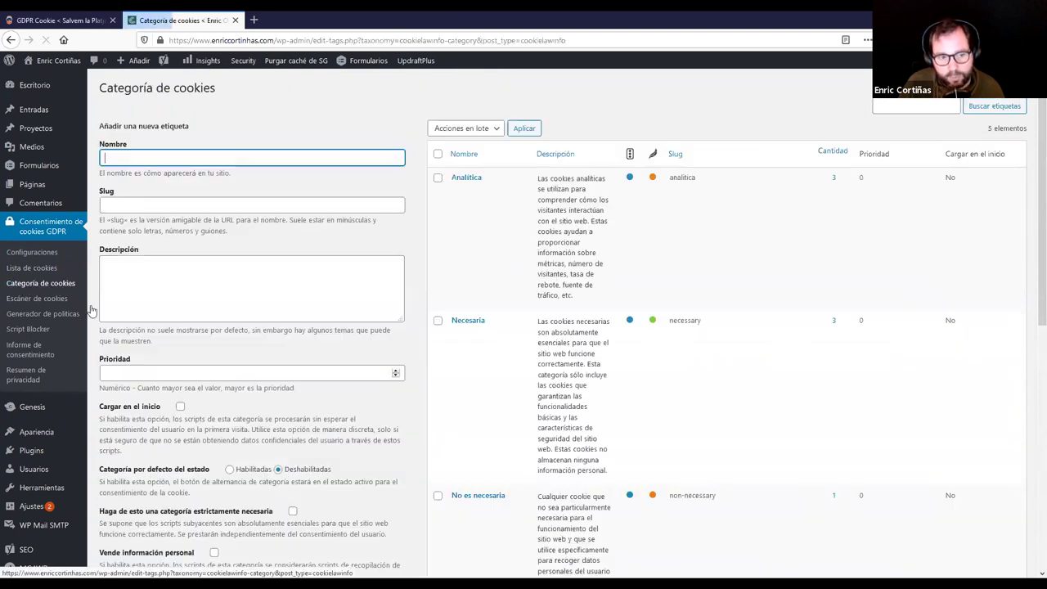
pyautogui.scroll(-2, 607, 247)
pyautogui.scroll(2, 463, 205)
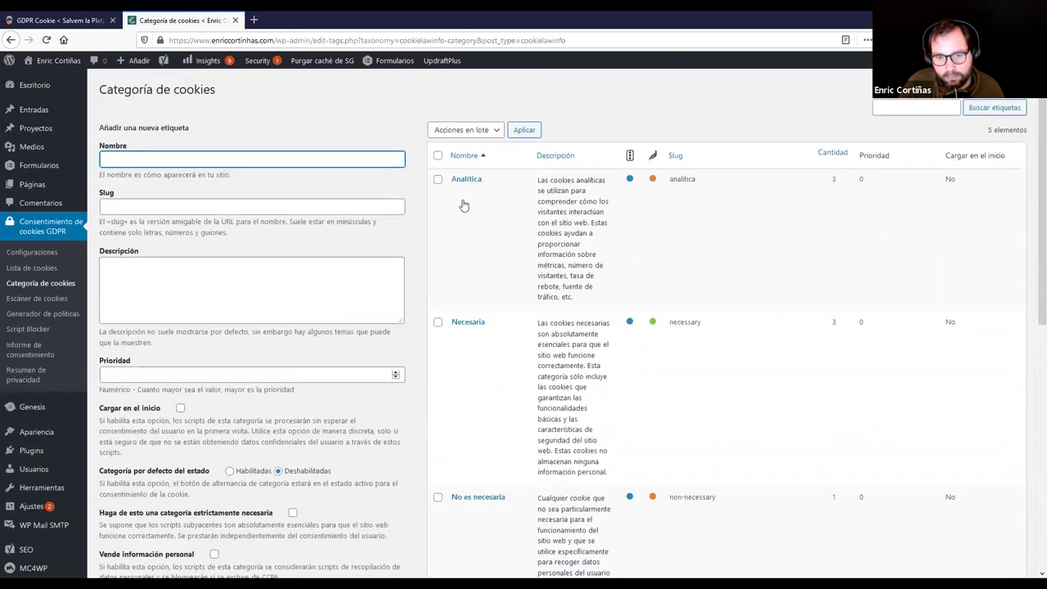
pyautogui.scroll(-2, 483, 319)
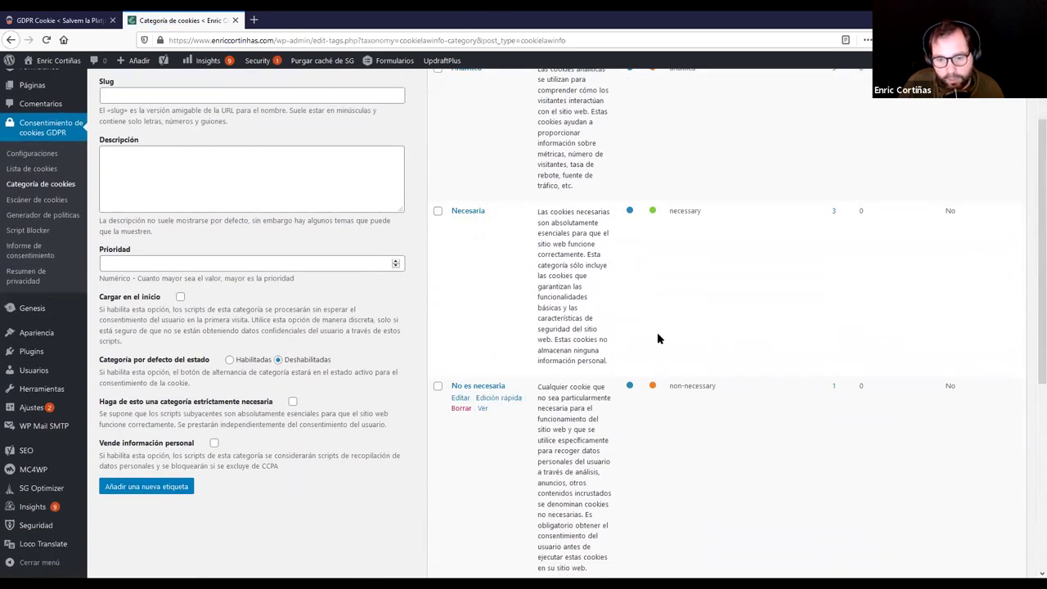
pyautogui.scroll(-2, 659, 339)
pyautogui.scroll(-3, 514, 325)
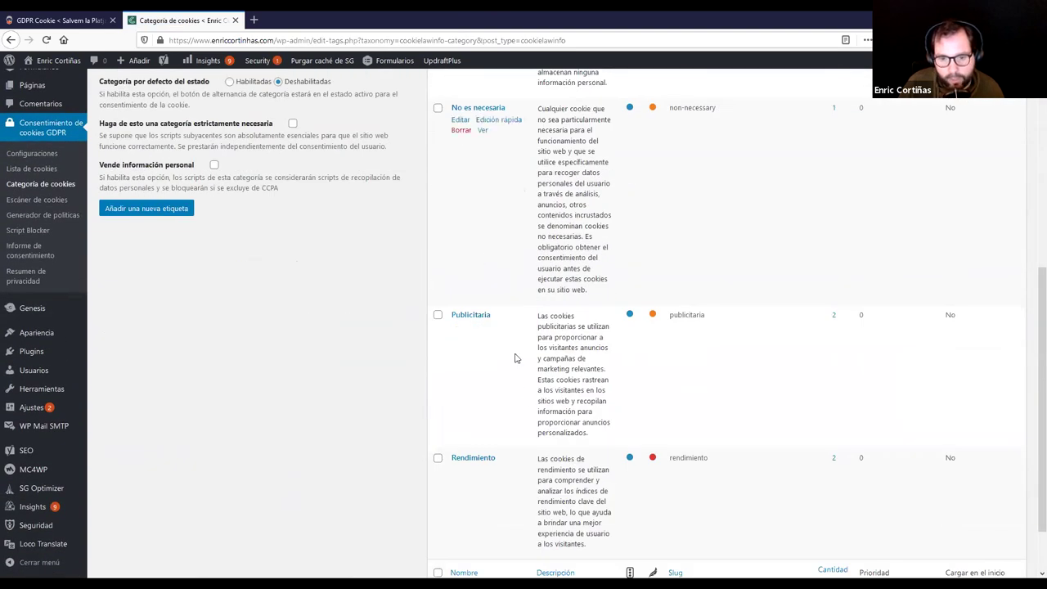
pyautogui.scroll(-1, 518, 360)
pyautogui.scroll(8, 506, 358)
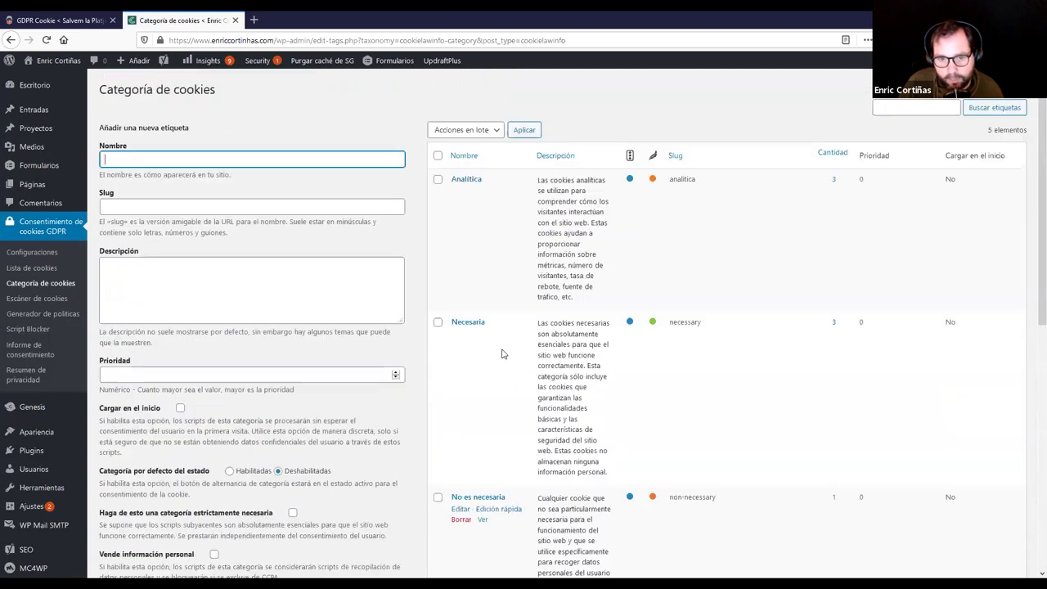
pyautogui.scroll(-2, 507, 245)
pyautogui.scroll(-6, 490, 295)
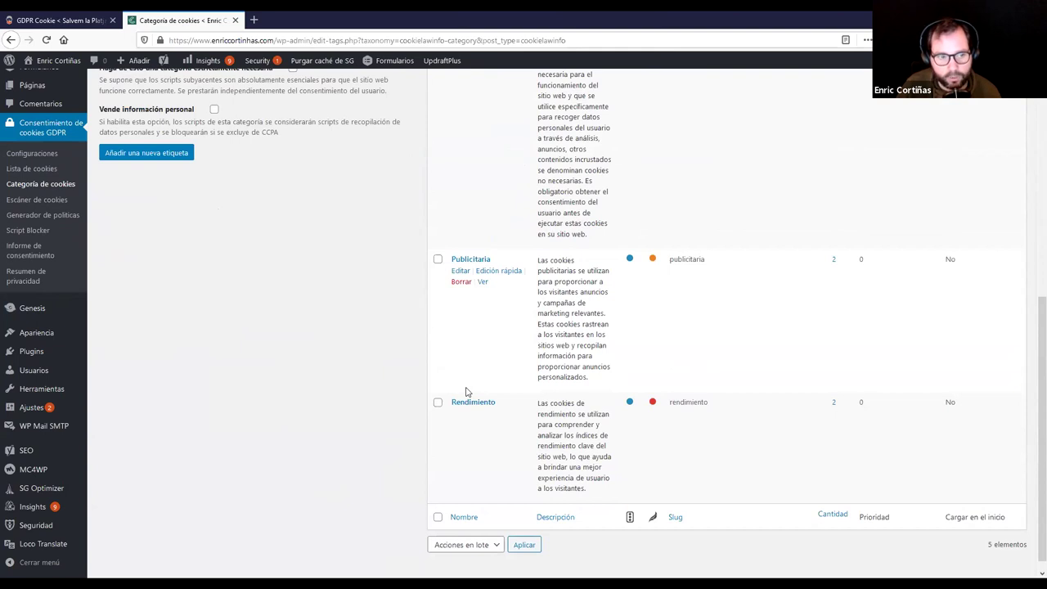
pyautogui.scroll(7, 467, 392)
pyautogui.scroll(1, 450, 274)
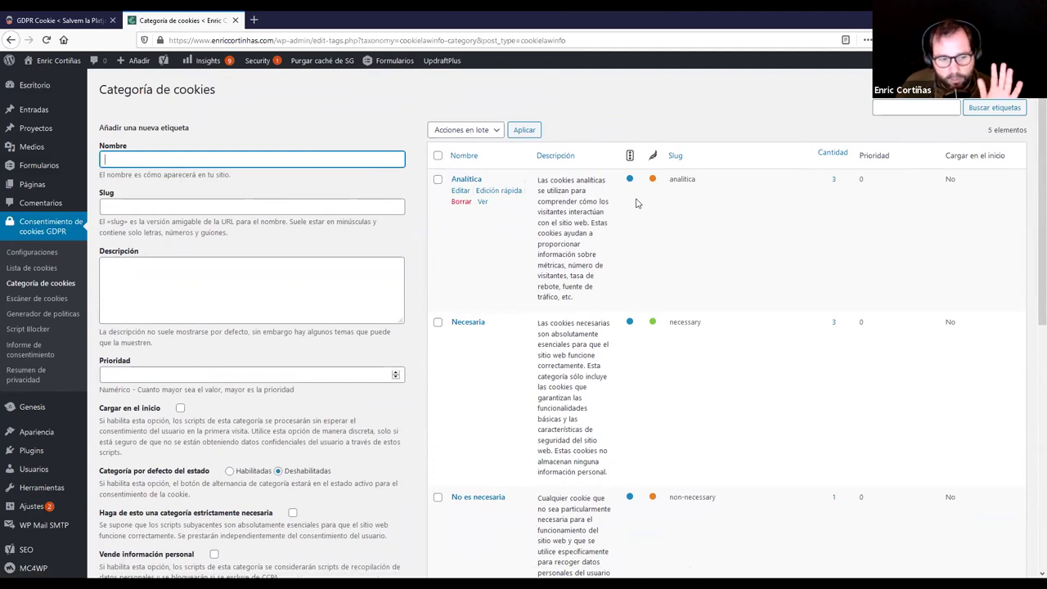
# Step: View the cookie scanner page and review the Script Blocker's scripts with their enabled states and categories
pyautogui.click(19, 304)
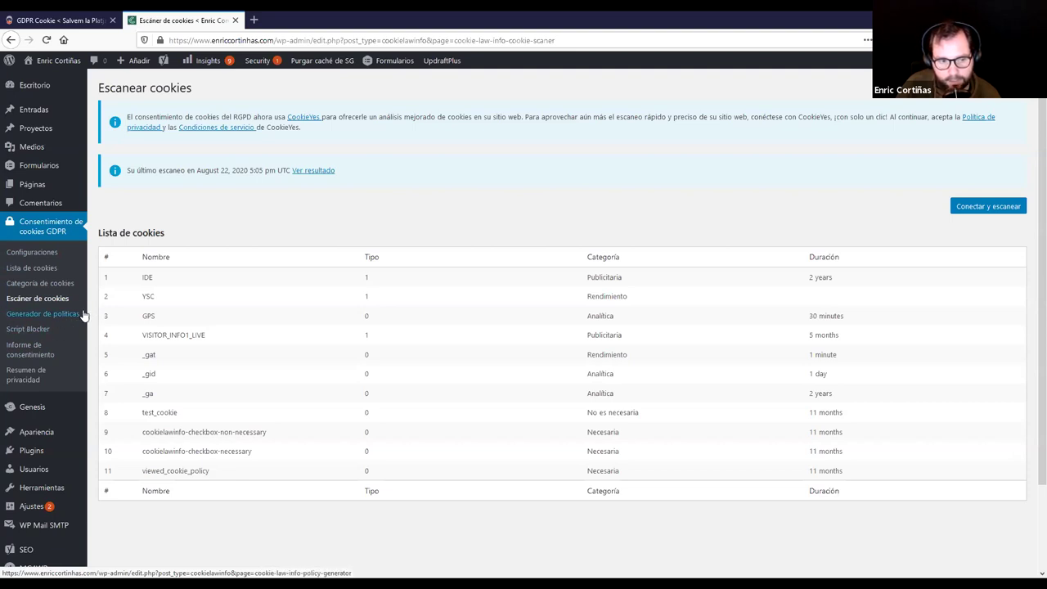
pyautogui.click(29, 331)
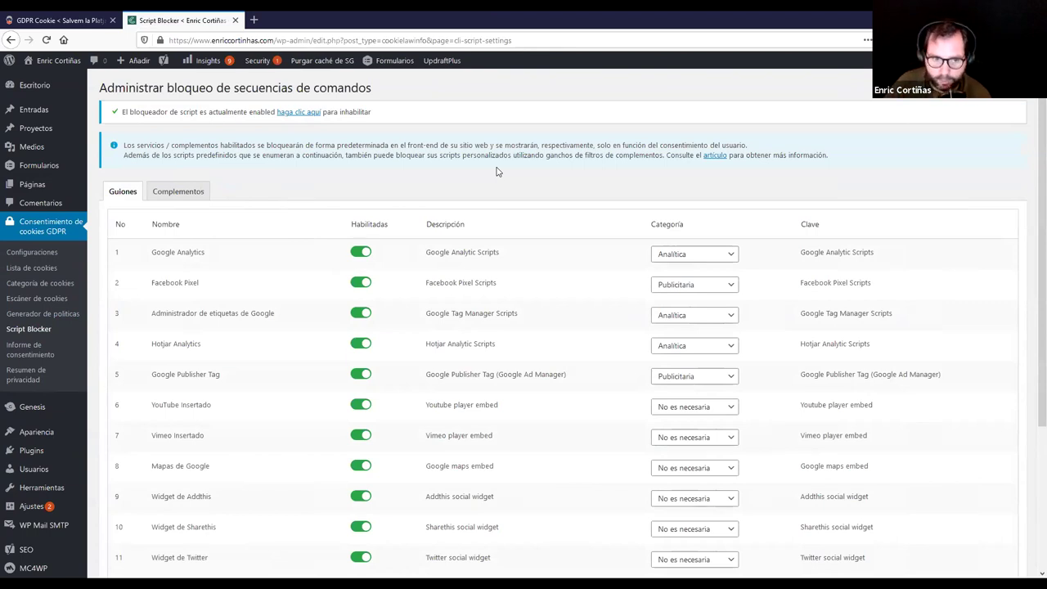
pyautogui.scroll(-3, 487, 164)
pyautogui.scroll(-1, 568, 181)
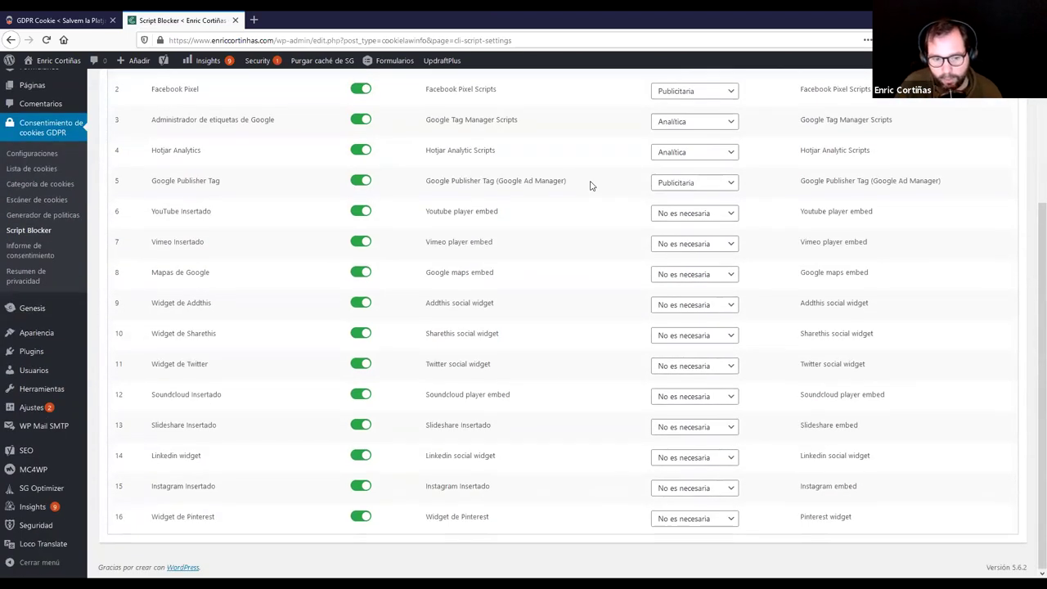
pyautogui.scroll(3, 589, 185)
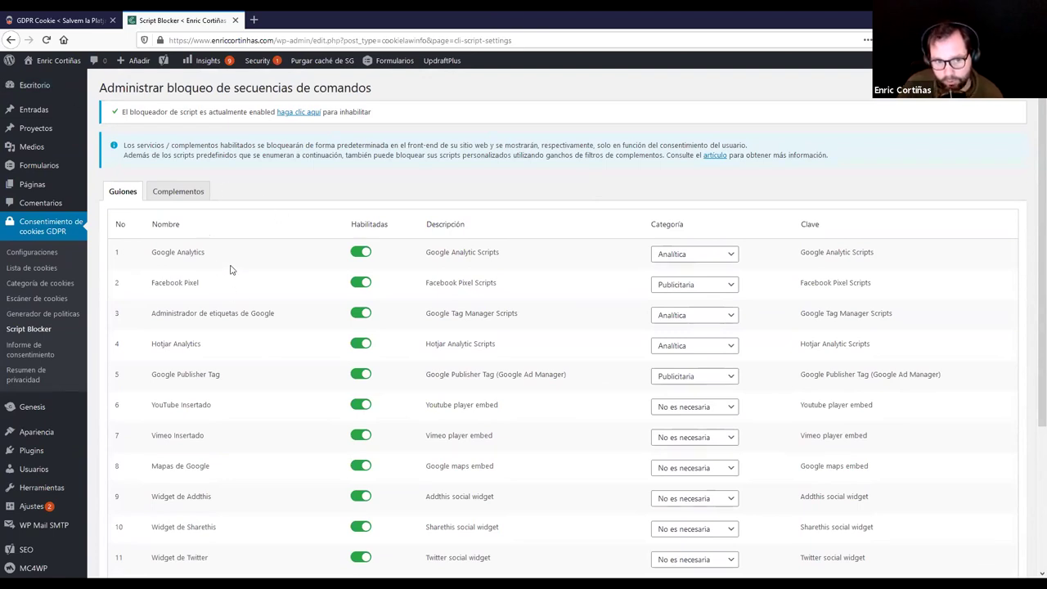
# Step: Examine the Google Analytics, Facebook Pixel, Hotjar Analytics and YouTube Insertado entries among the blocked scripts
pyautogui.moveTo(204, 252); pyautogui.dragTo(162, 252)
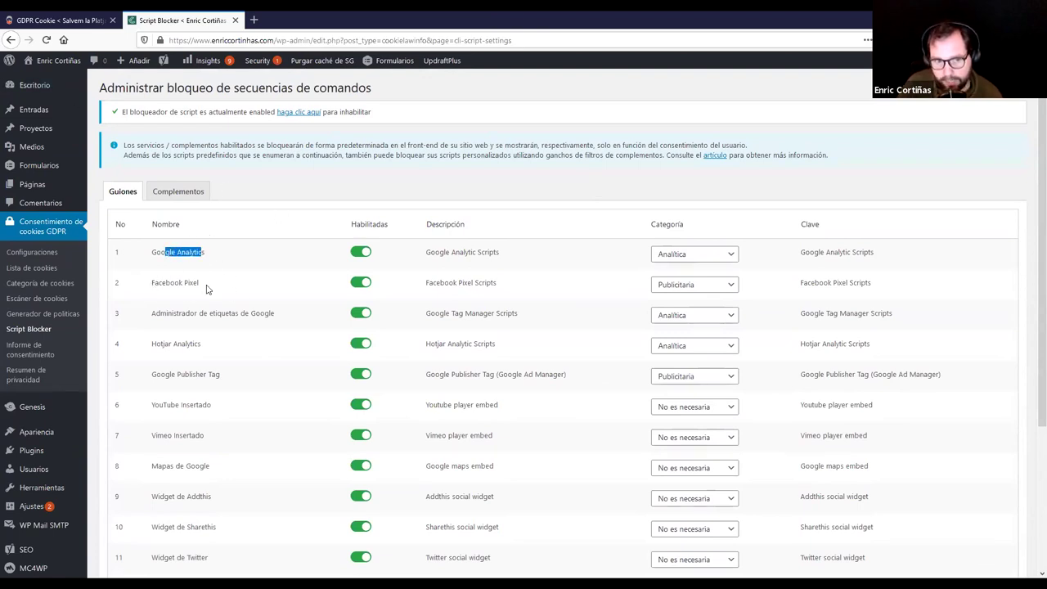
pyautogui.moveTo(205, 285); pyautogui.dragTo(148, 284)
pyautogui.moveTo(219, 344); pyautogui.dragTo(149, 350)
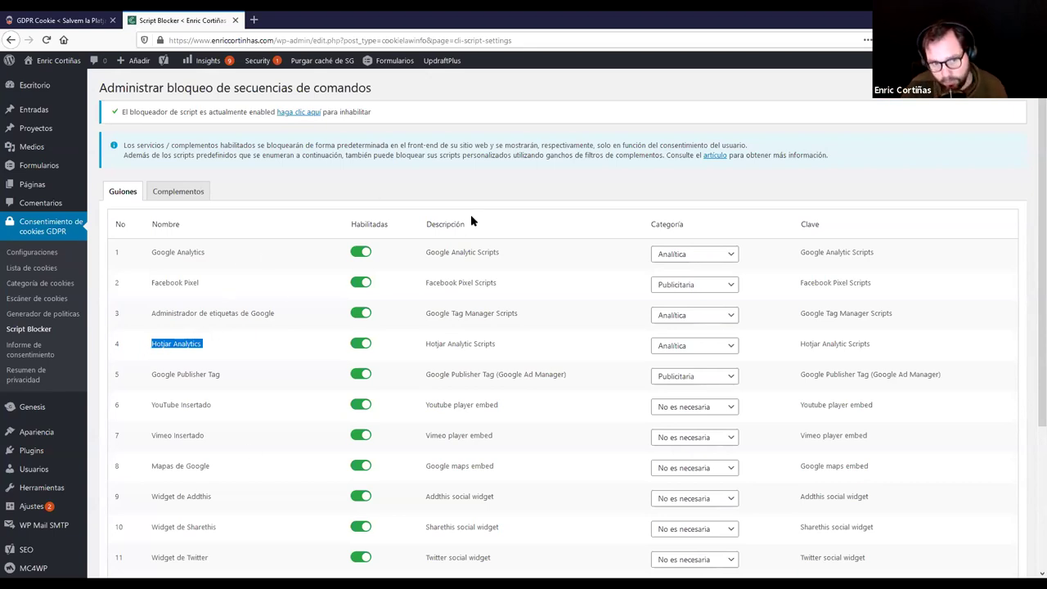
pyautogui.scroll(-1, 237, 384)
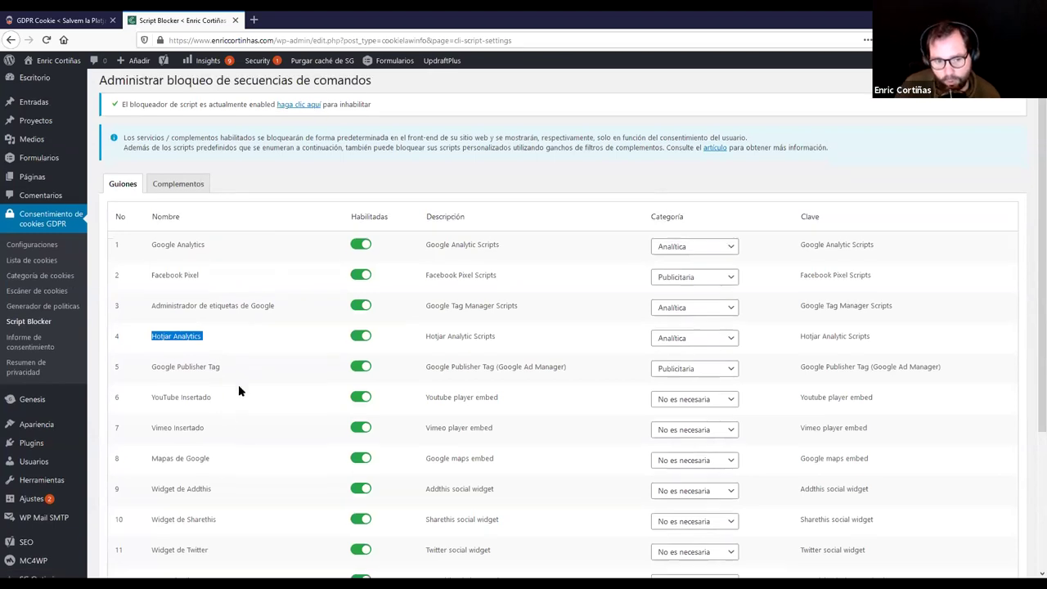
pyautogui.tripleClick(224, 359)
pyautogui.click(221, 361)
pyautogui.moveTo(219, 361); pyautogui.dragTo(146, 350)
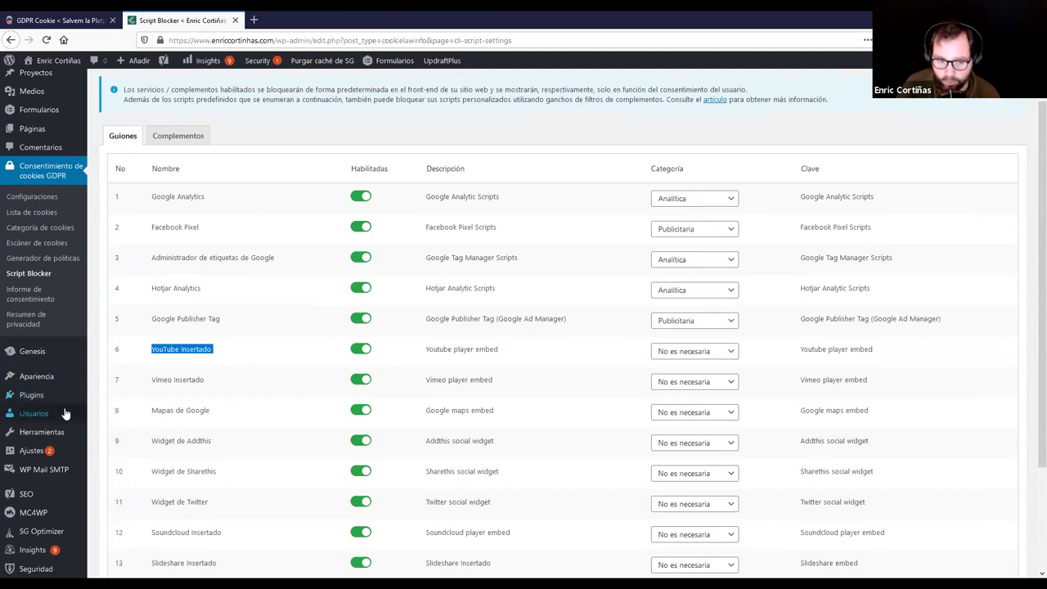
pyautogui.scroll(-3, 123, 351)
pyautogui.scroll(3, 233, 380)
pyautogui.scroll(-2, 231, 375)
pyautogui.scroll(4, 273, 253)
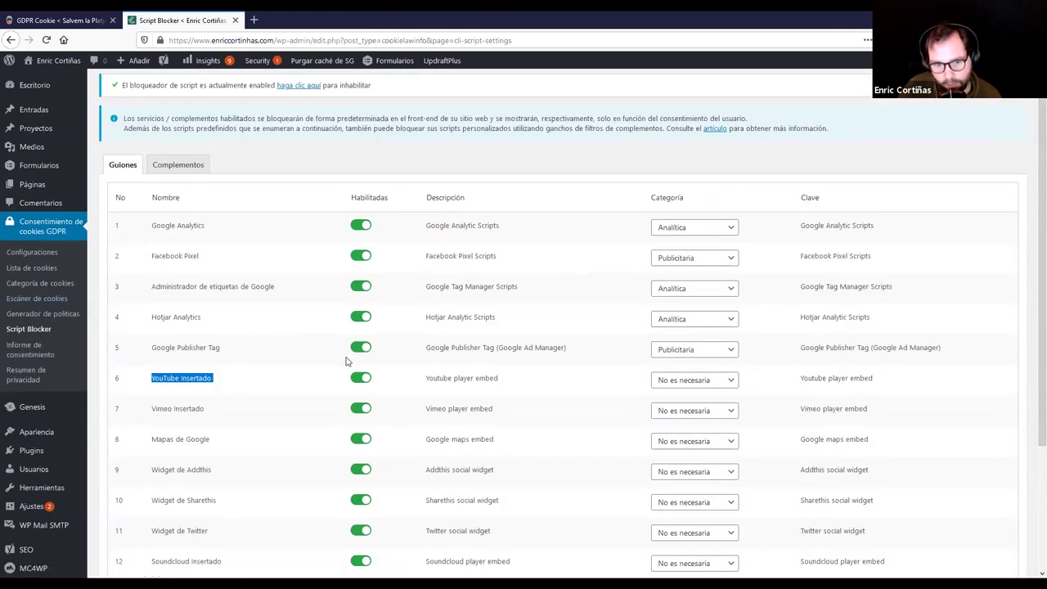
# Step: Examine the full Script Blocker list through Widget de Pinterest, including each script's enabled state and category
pyautogui.scroll(-3, 327, 356)
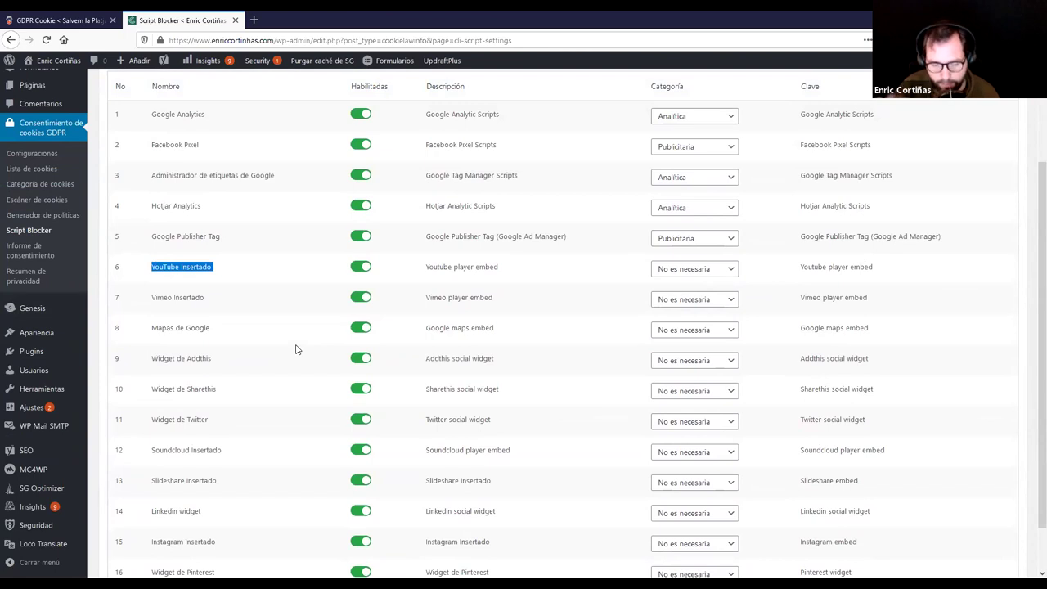
pyautogui.scroll(-2, 296, 350)
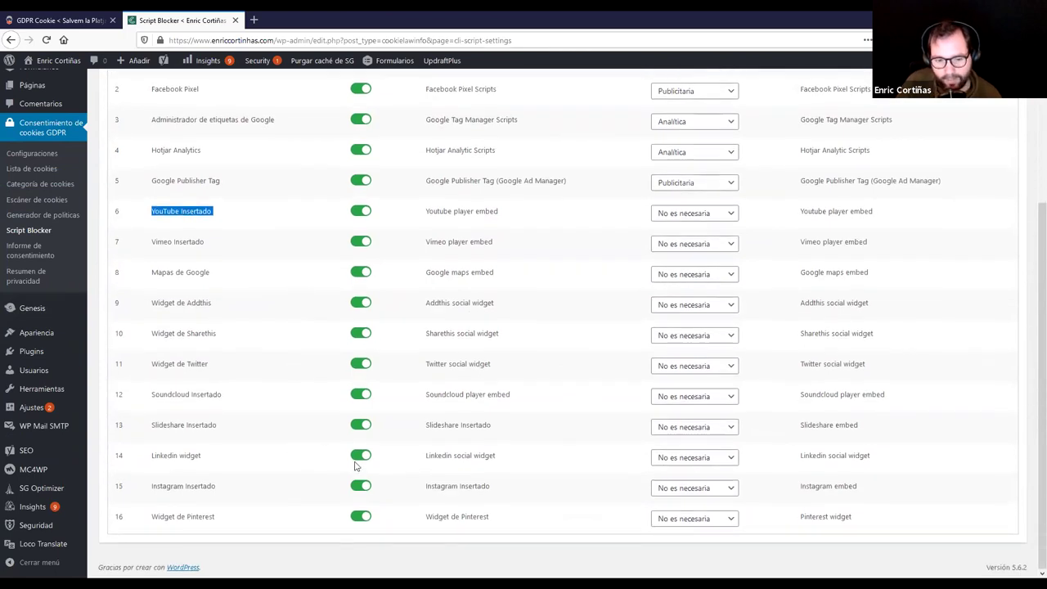
pyautogui.scroll(5, 254, 290)
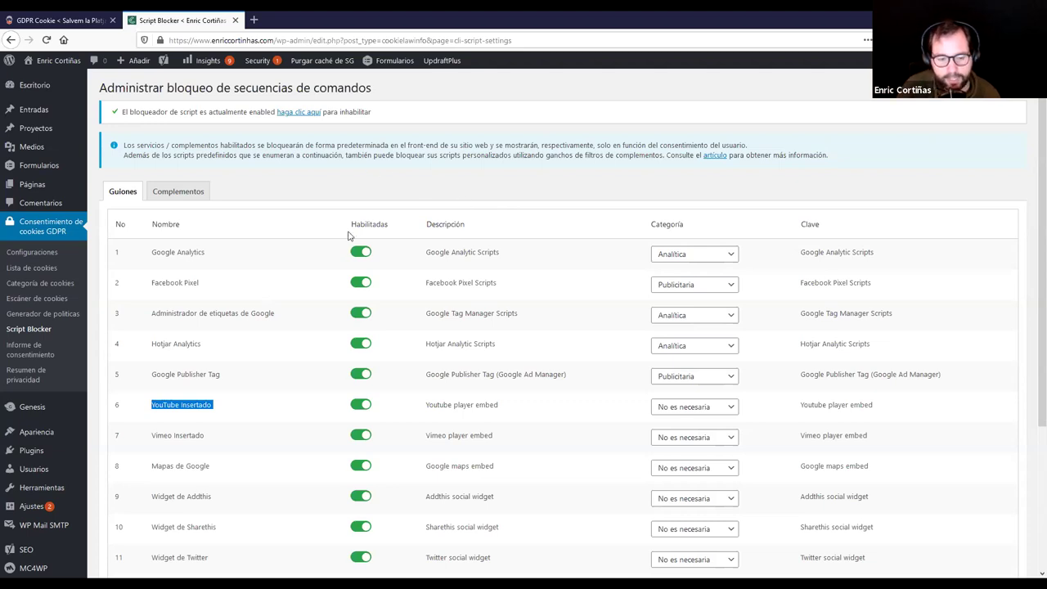
pyautogui.scroll(-5, 303, 248)
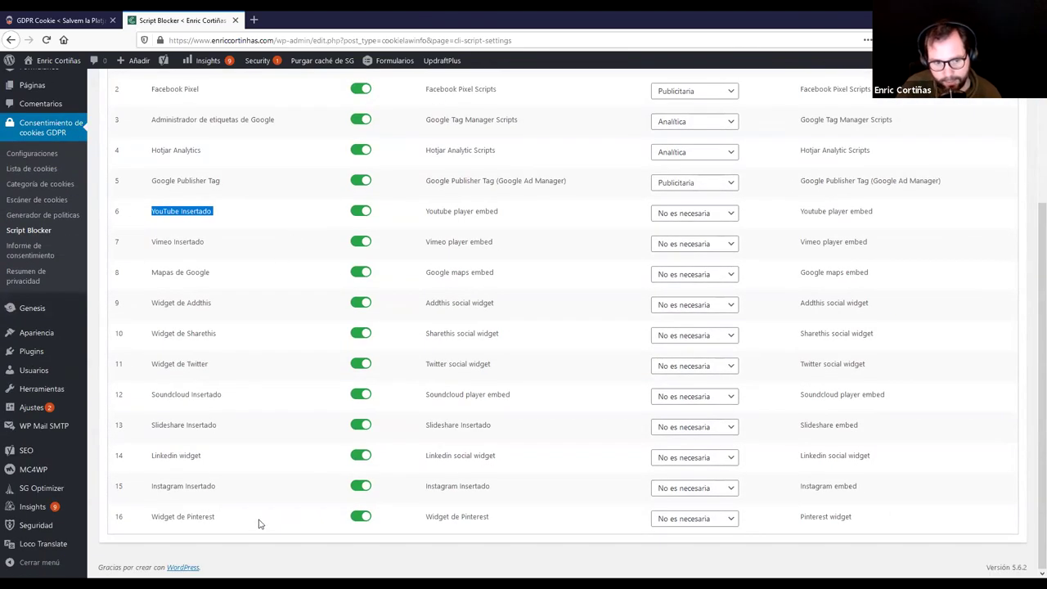
pyautogui.scroll(4, 248, 463)
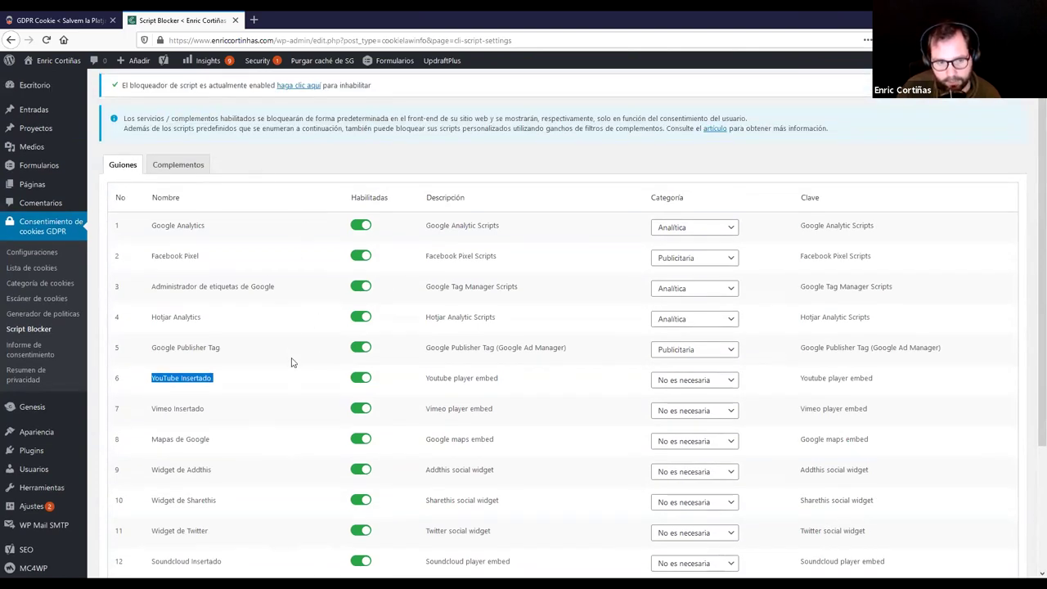
pyautogui.scroll(1, 292, 362)
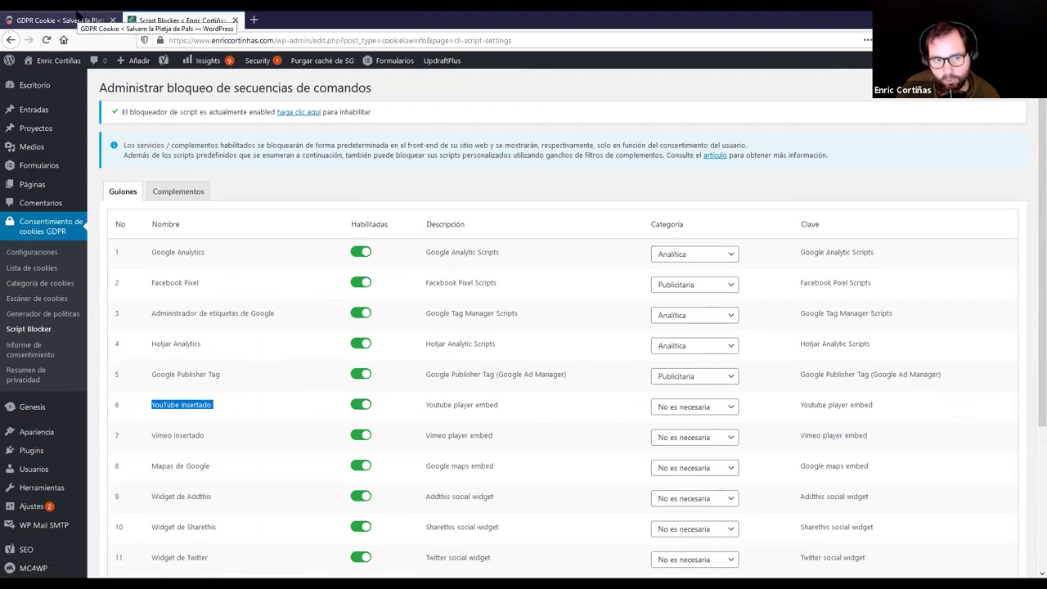
# Step: Switch to the Salvem la Platja de Pals site's GDPR Cookie Compliance settings and review the banner, floating button and general options
pyautogui.click(75, 18)
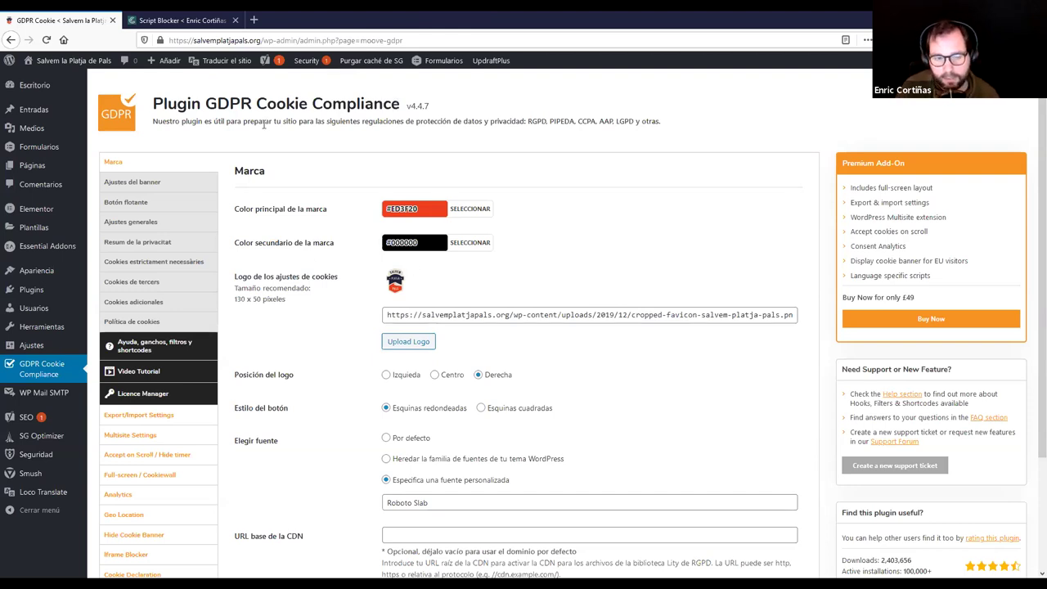
pyautogui.click(162, 182)
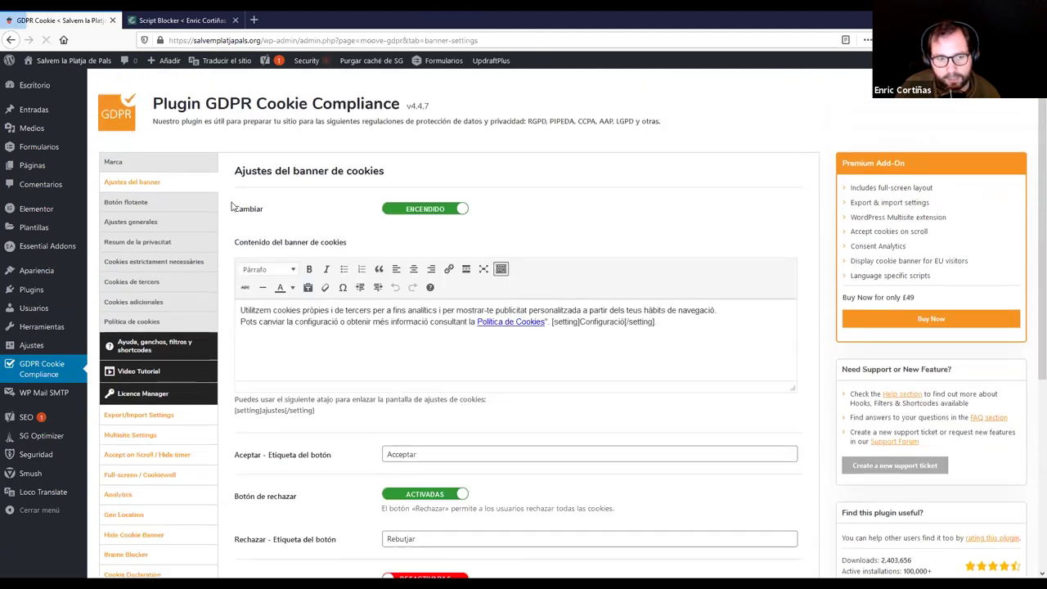
pyautogui.scroll(-2, 331, 262)
pyautogui.scroll(-1, 442, 260)
pyautogui.scroll(3, 540, 270)
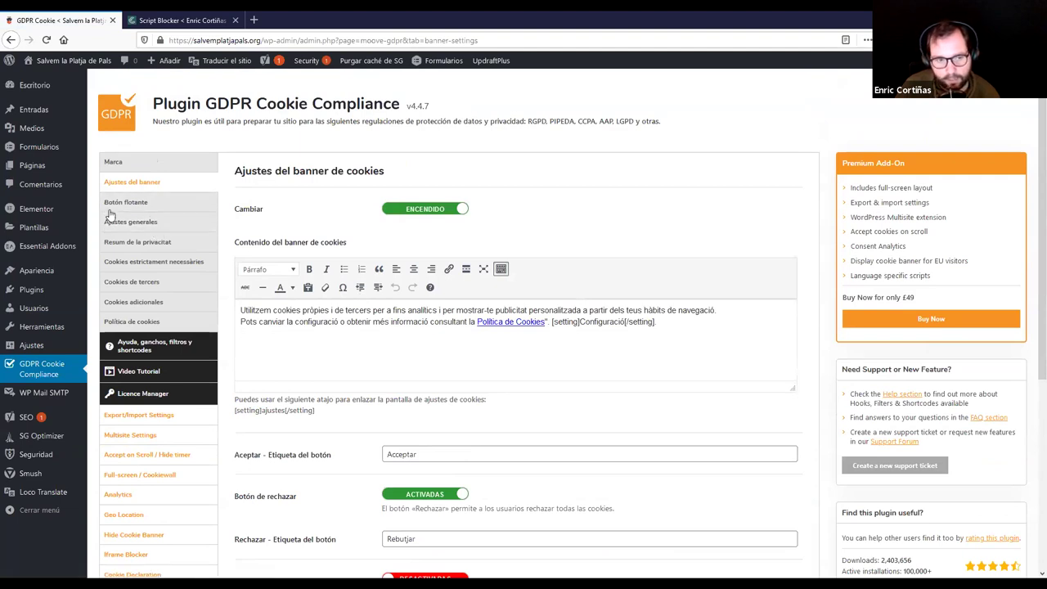
pyautogui.click(153, 200)
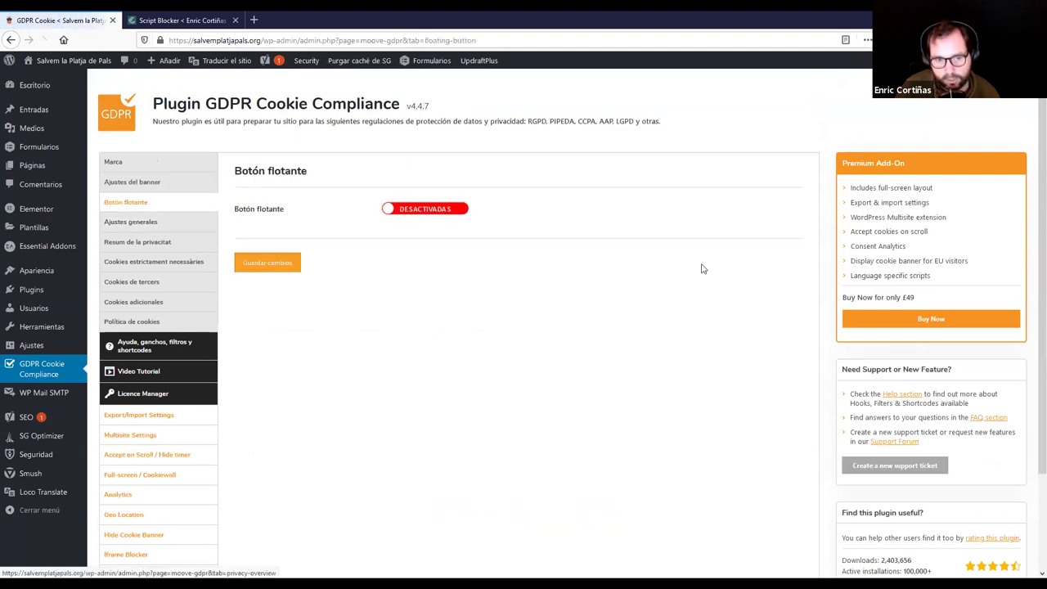
pyautogui.click(150, 228)
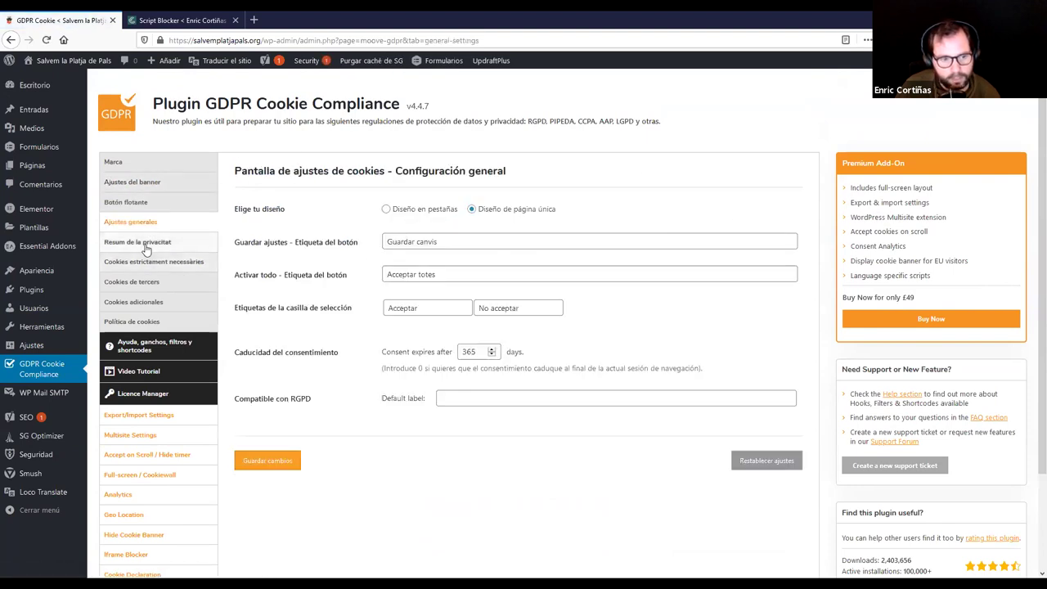
# Step: Review the Marca settings, from the brand colours and logo to the button style, font and CDN base URL
pyautogui.click(135, 164)
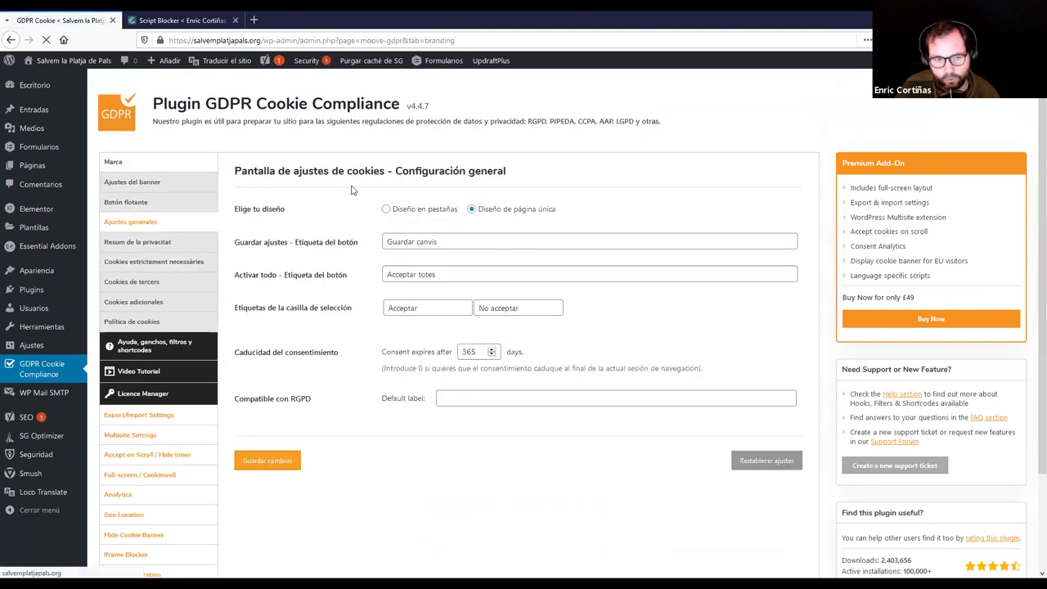
pyautogui.scroll(-3, 570, 222)
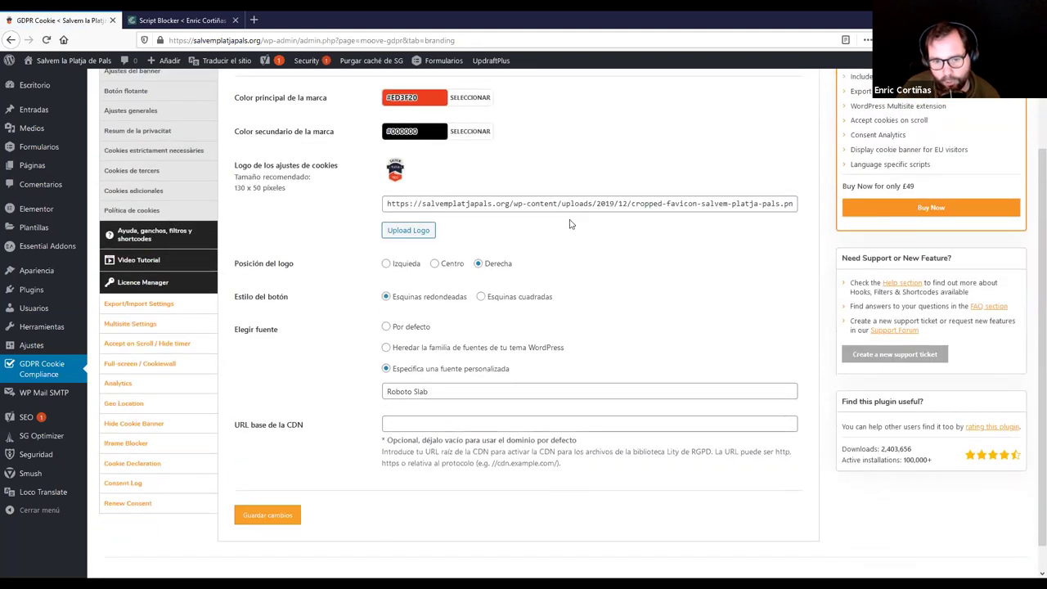
pyautogui.scroll(3, 567, 231)
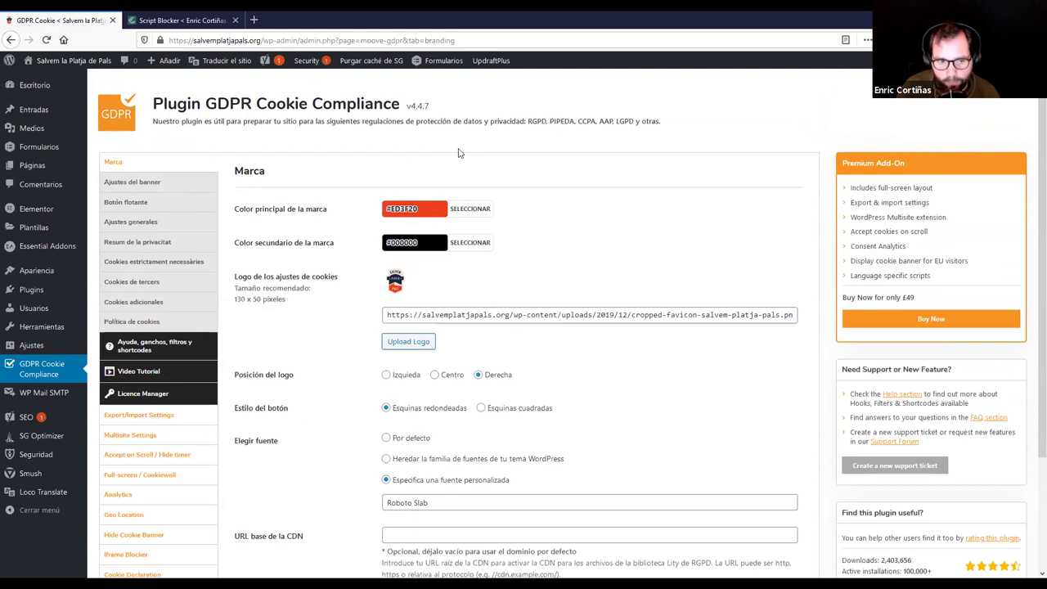
pyautogui.scroll(-1, 373, 270)
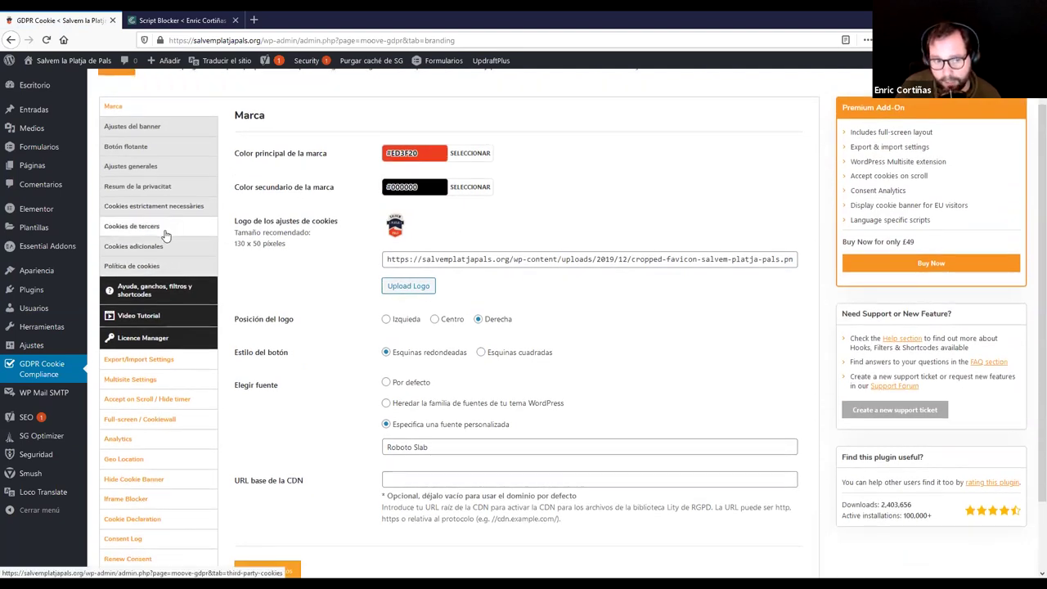
# Step: View the strictly necessary cookie options and the Cookies de tercers footer script area, highlighting the example note about Google Analytics
pyautogui.click(167, 214)
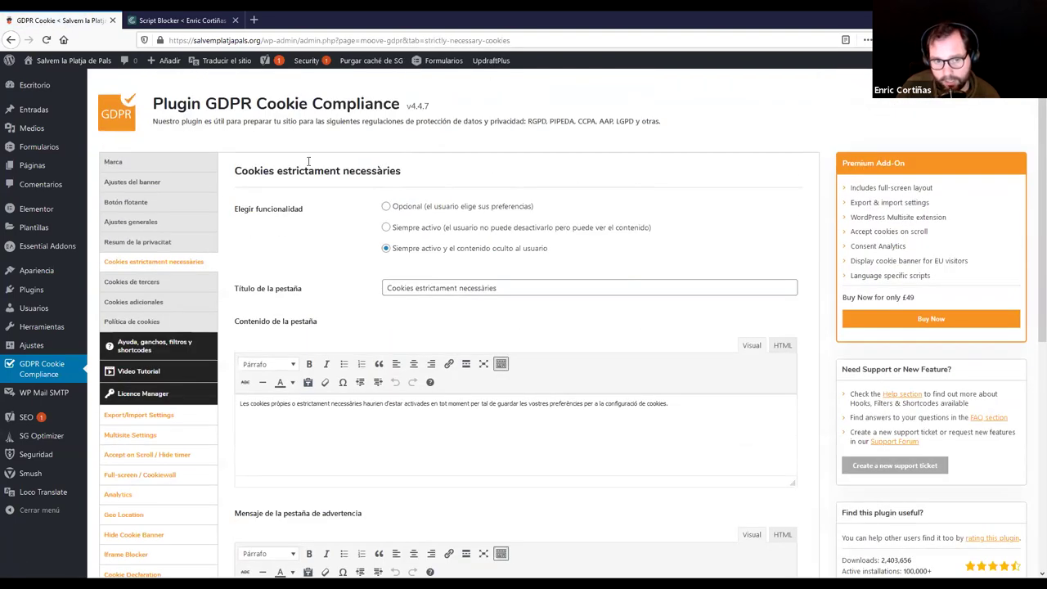
pyautogui.click(149, 285)
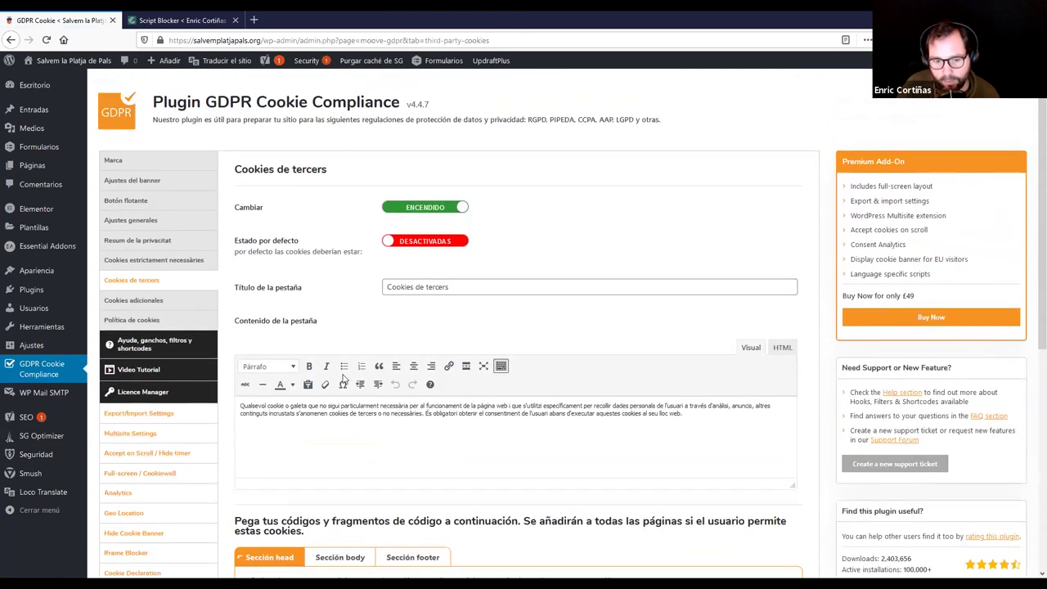
pyautogui.click(361, 558)
pyautogui.scroll(-2, 433, 438)
pyautogui.click(411, 392)
pyautogui.scroll(-2, 354, 342)
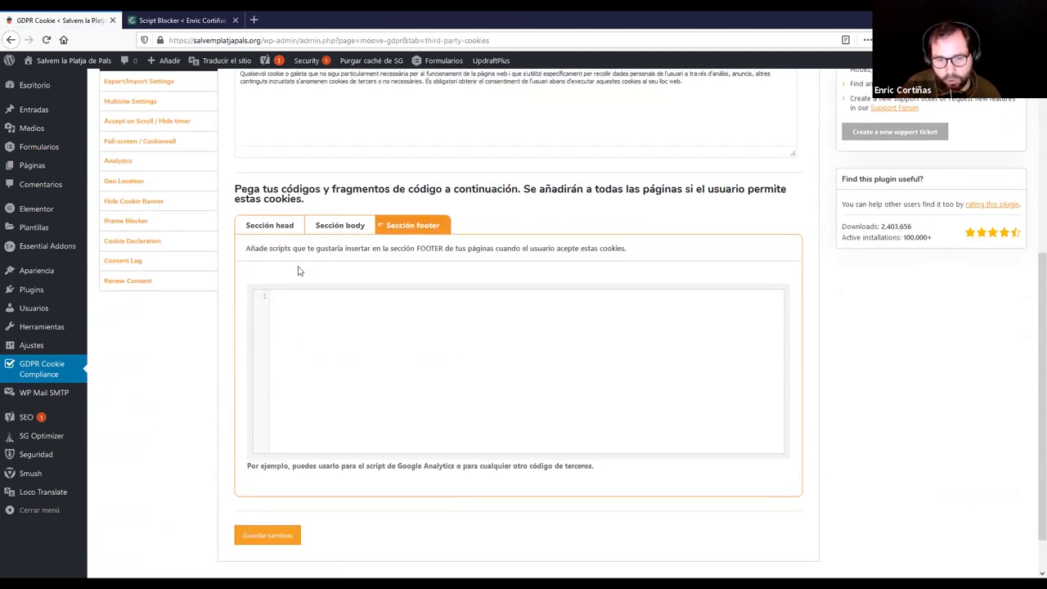
pyautogui.click(309, 317)
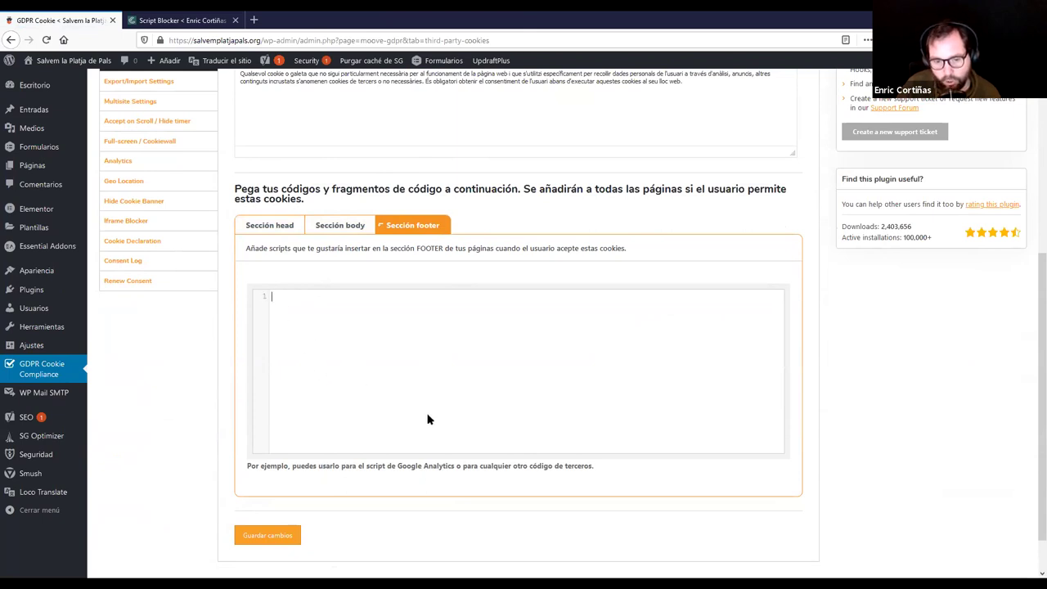
pyautogui.moveTo(242, 467); pyautogui.dragTo(622, 475)
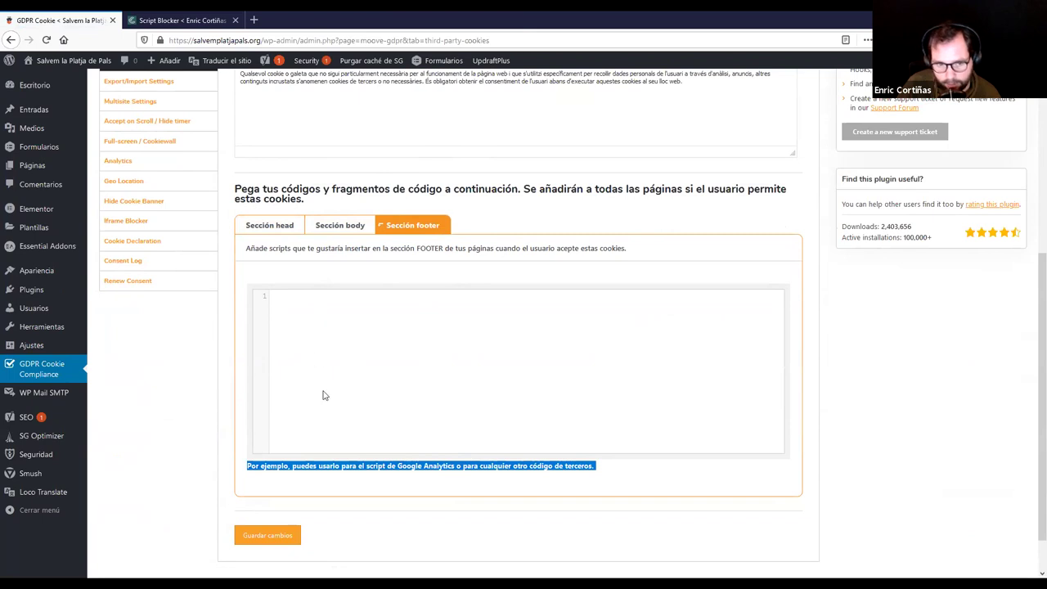
pyautogui.click(247, 529)
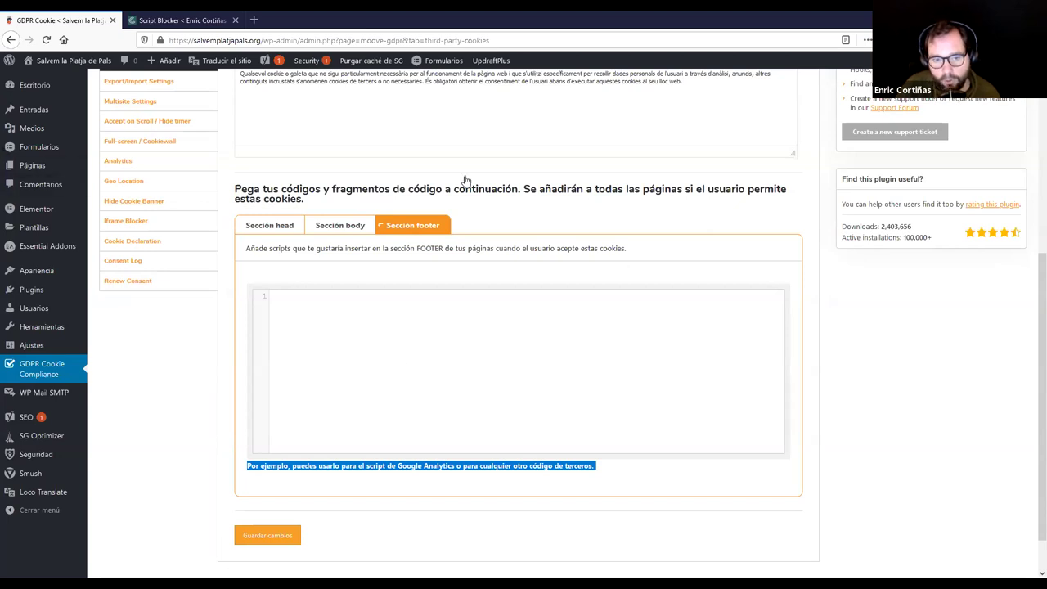
# Step: Review the Cookies de tercers status switches and content, and highlight the full tab title
pyautogui.scroll(1, 350, 350)
pyautogui.scroll(3, 350, 351)
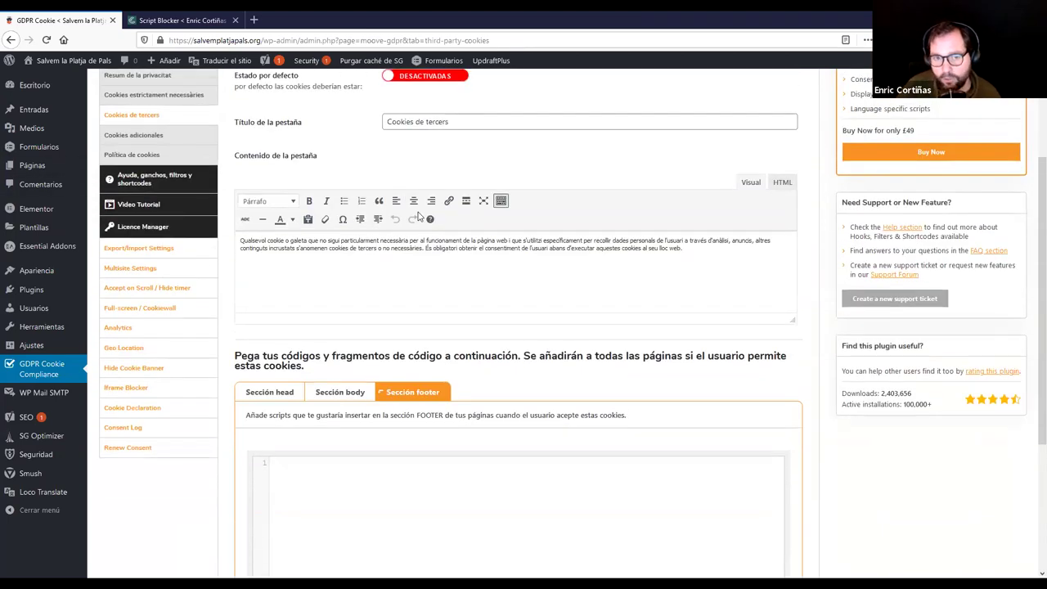
pyautogui.scroll(2, 417, 215)
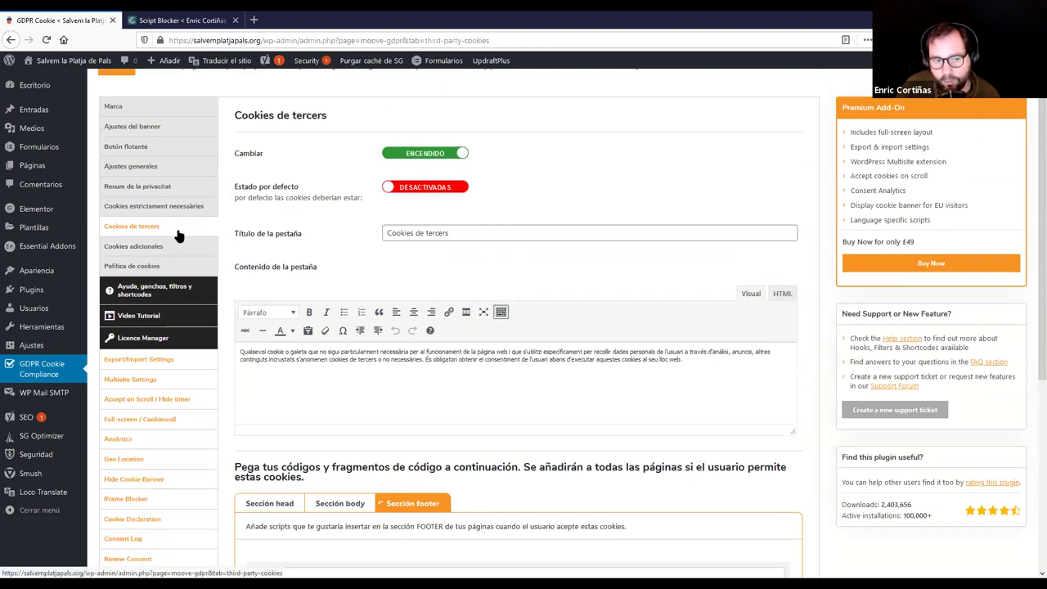
pyautogui.moveTo(467, 231); pyautogui.dragTo(427, 221)
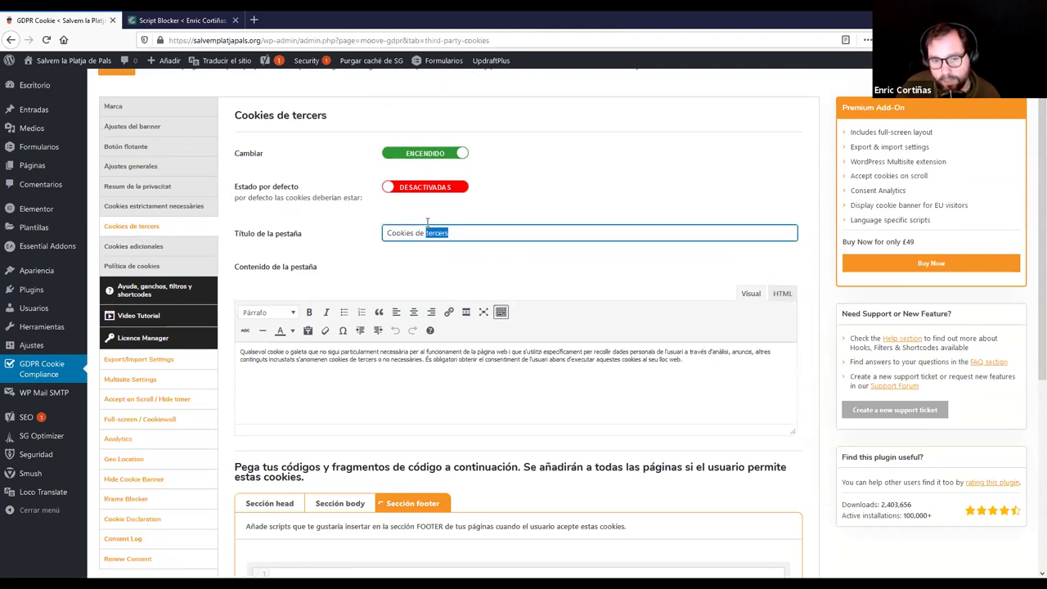
pyautogui.click(421, 236)
pyautogui.hotkey('ctrl', 'a')
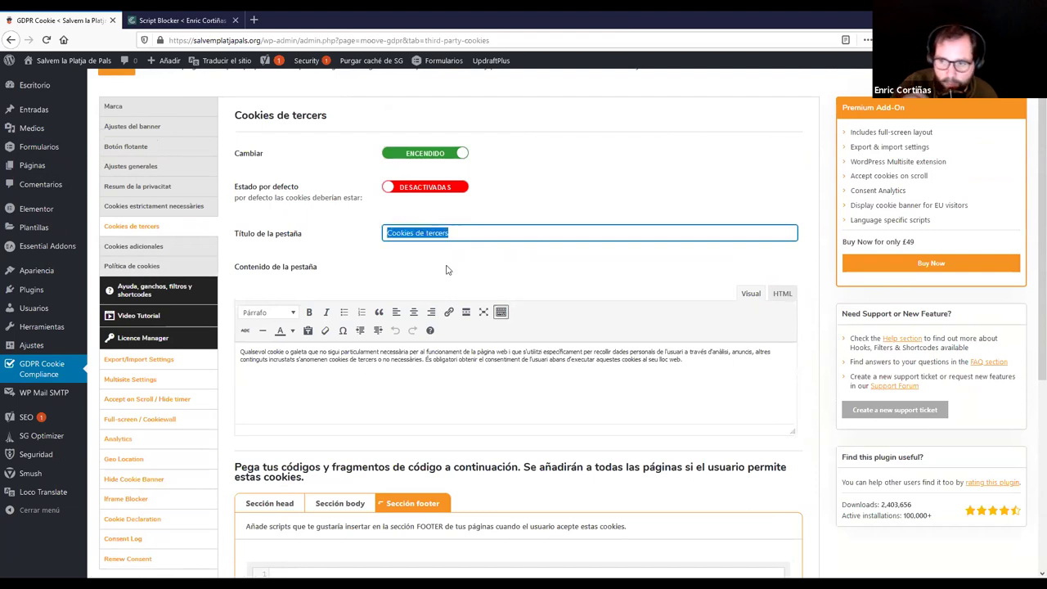
# Step: Examine the Cookies adicionales settings, including its switches, tab title, content and head script area
pyautogui.click(153, 246)
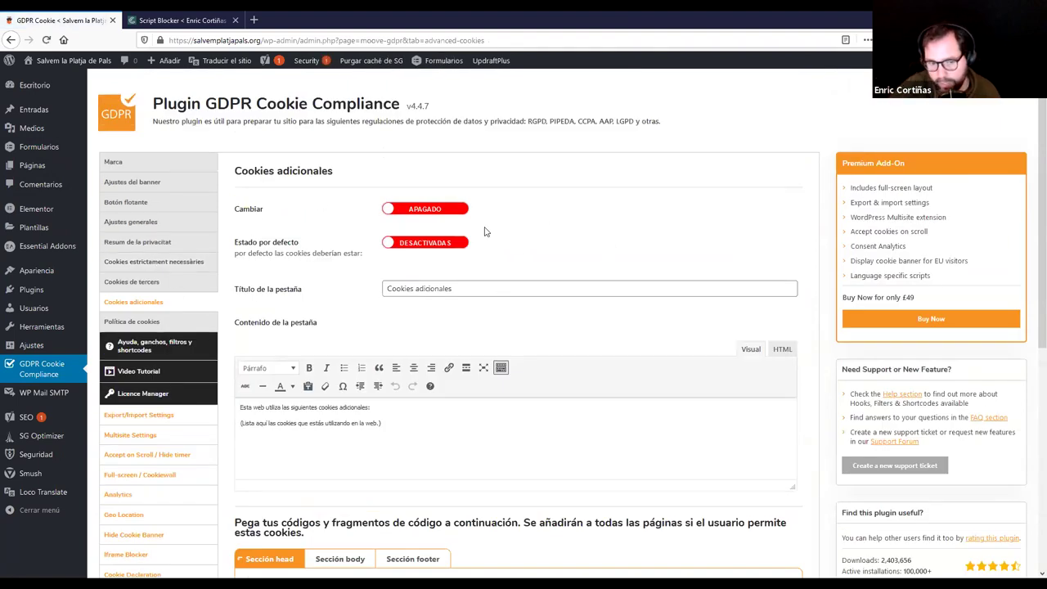
pyautogui.scroll(-3, 491, 257)
pyautogui.click(309, 409)
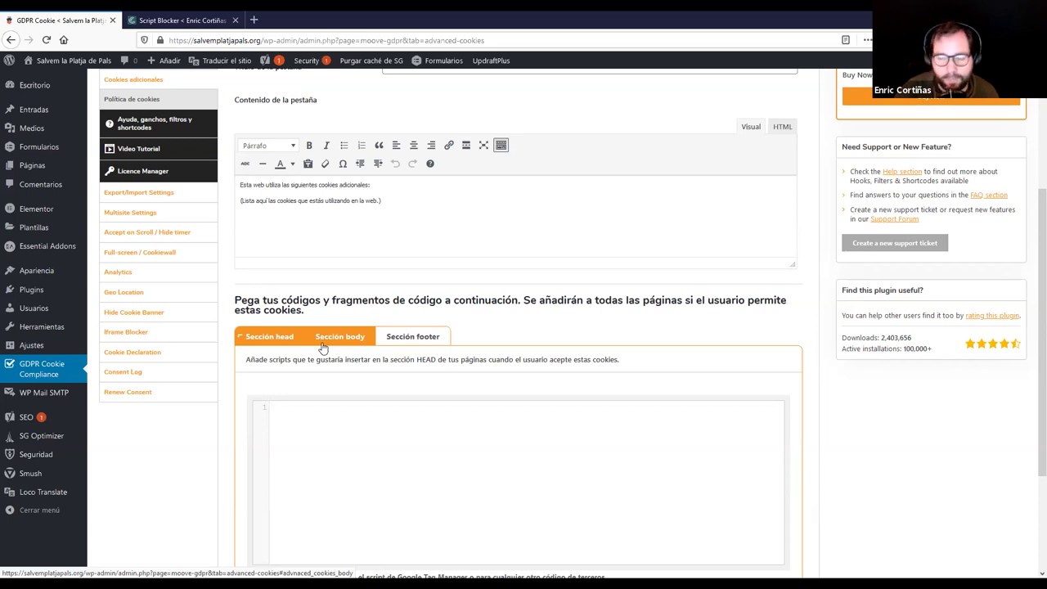
pyautogui.scroll(3, 357, 276)
pyautogui.scroll(-4, 355, 425)
pyautogui.scroll(3, 368, 344)
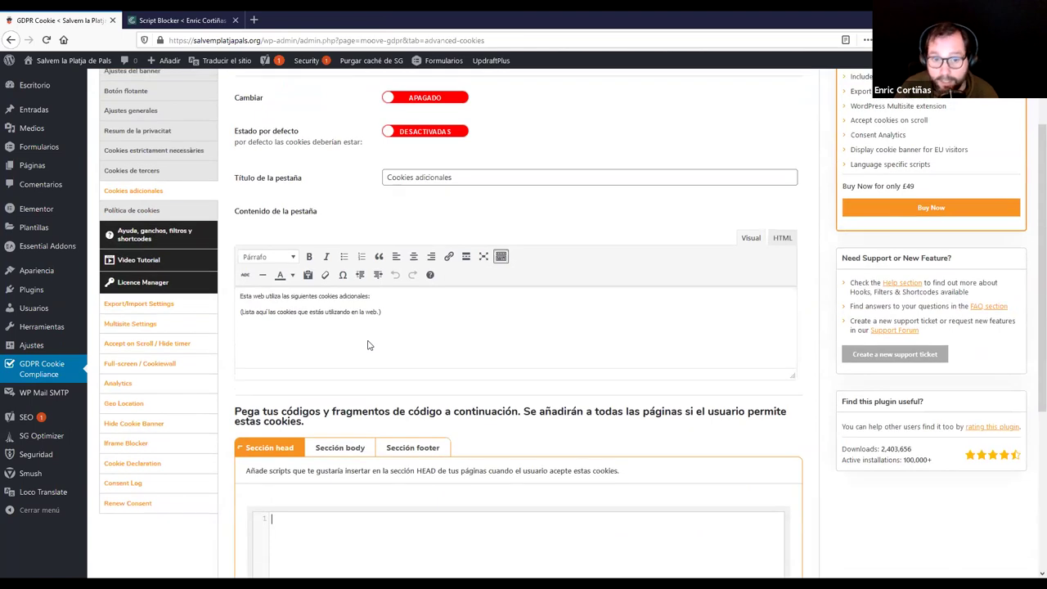
pyautogui.scroll(1, 368, 344)
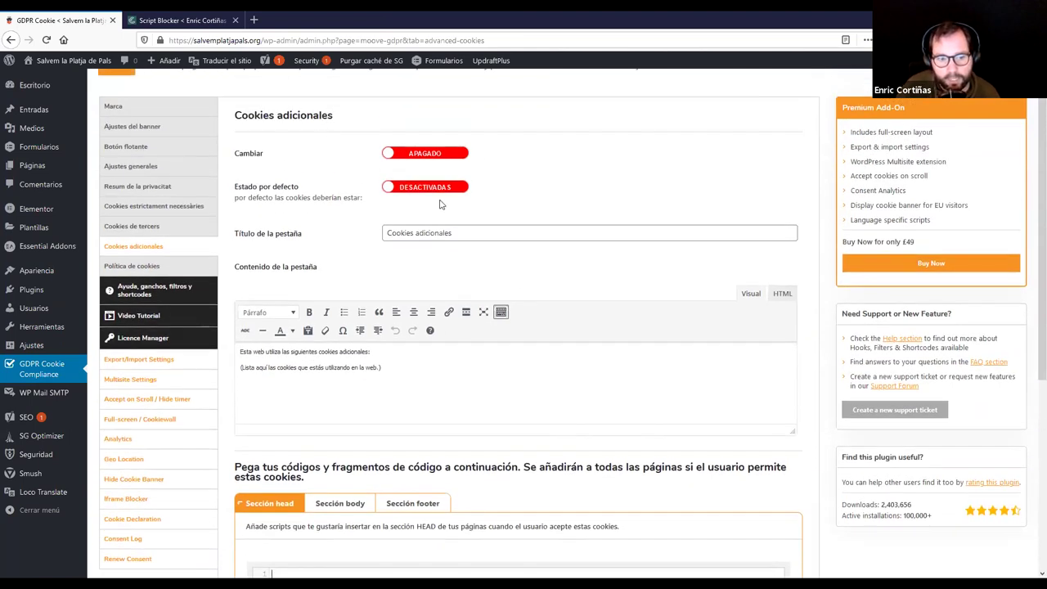
pyautogui.scroll(1, 386, 425)
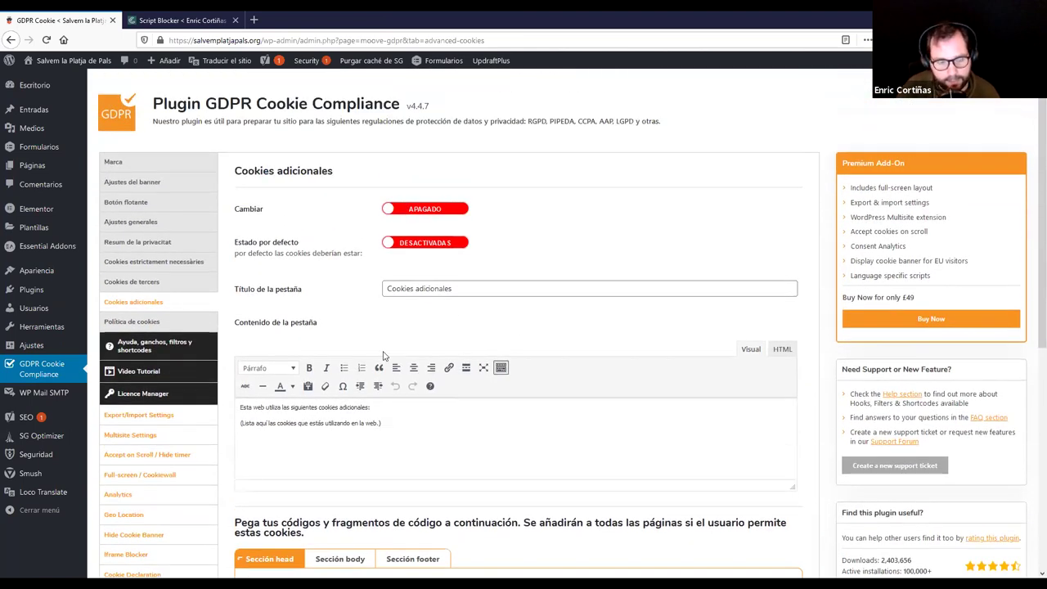
# Step: View the Política de cookies settings and highlight the tab content text that links to the policy
pyautogui.click(160, 322)
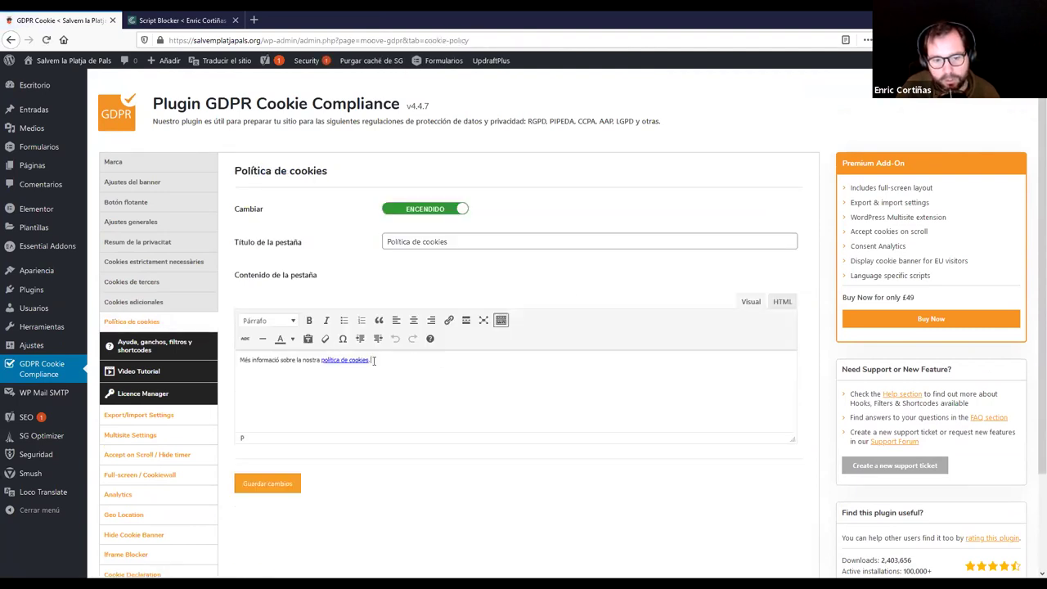
pyautogui.moveTo(372, 359); pyautogui.dragTo(241, 359)
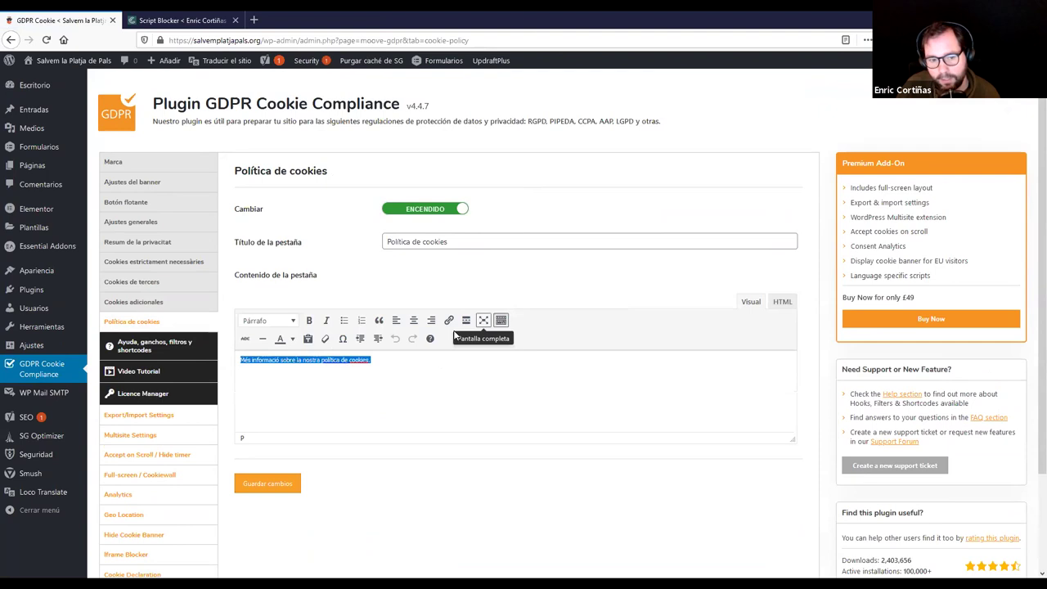